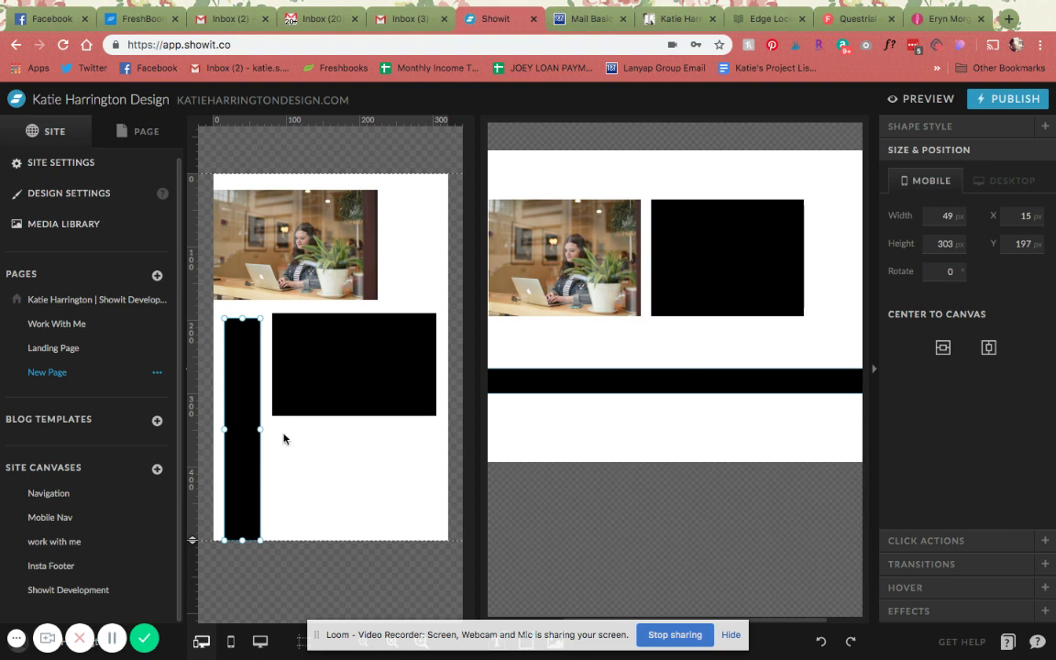
Step: Hide the Loom banner and switch the editor to the desktop-only canvas view
left_click(730, 636)
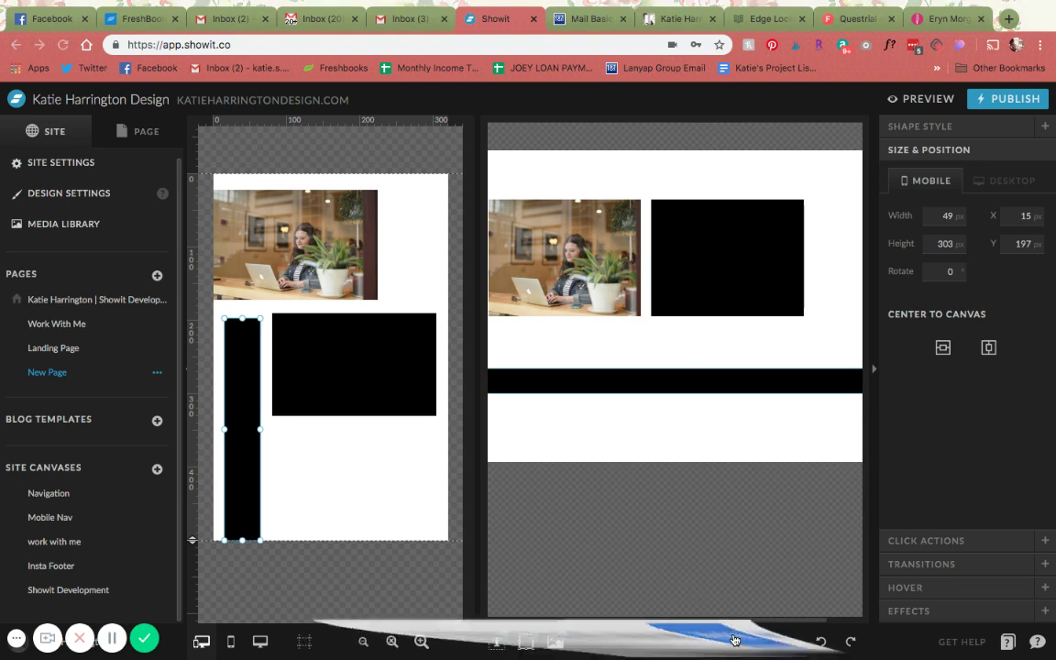
left_click(261, 642)
Step: Select the photo, then the black box, to check their sizes
left_click(458, 432)
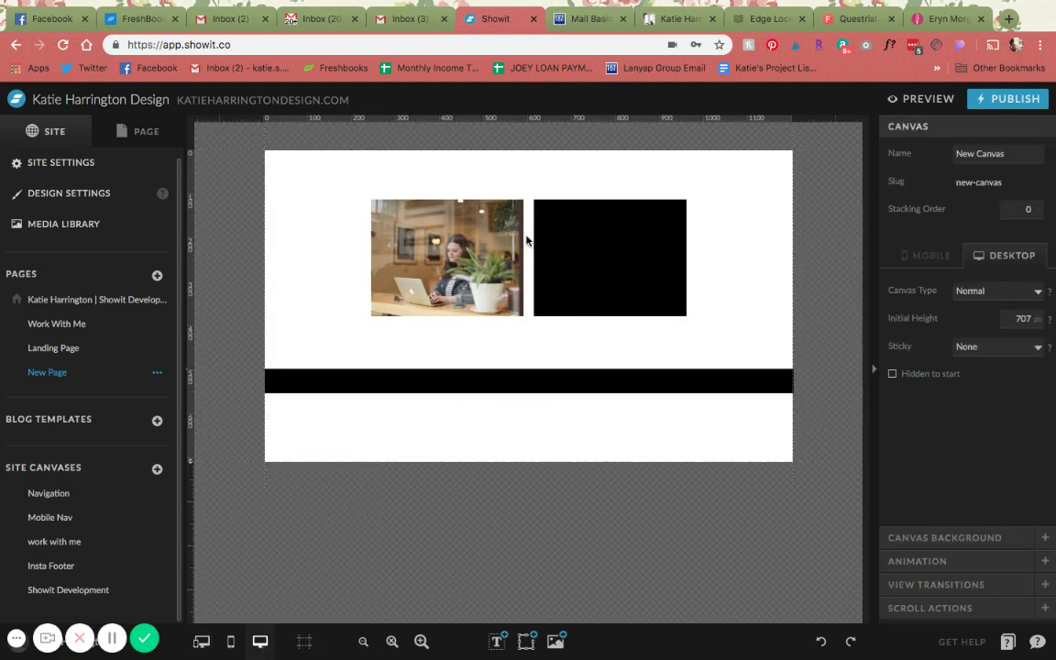
left_click(410, 311)
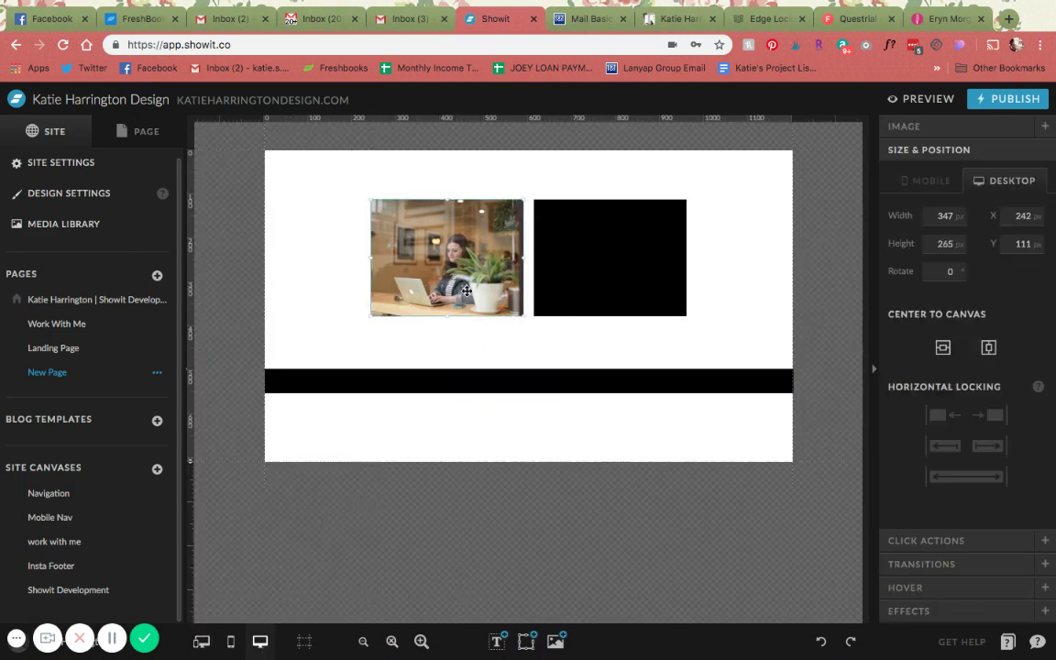
left_click(626, 244)
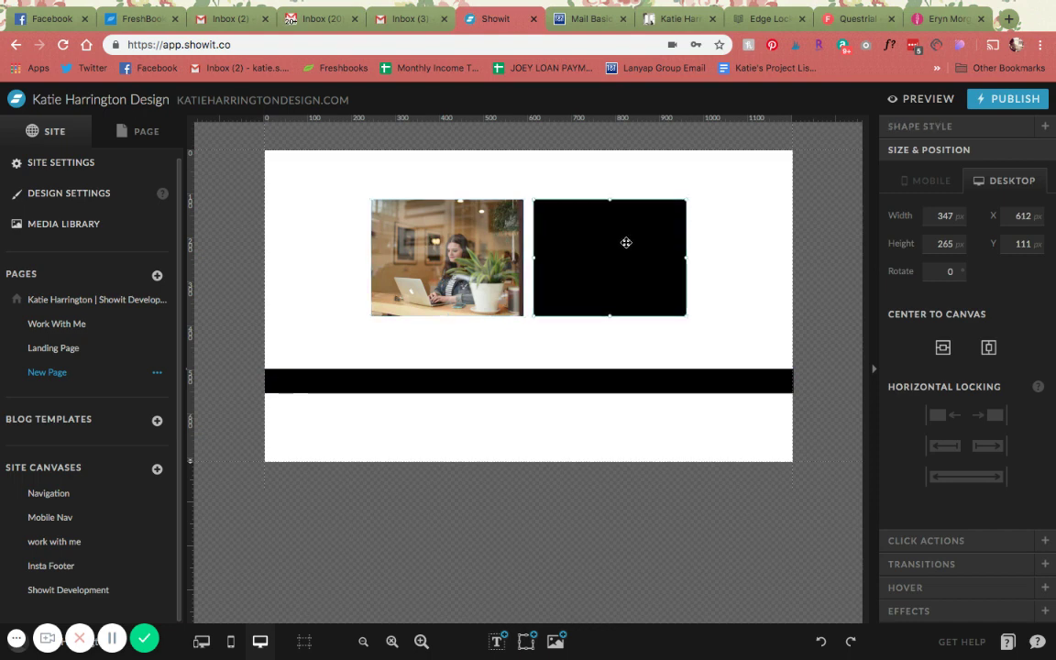
Step: Add a title text box below the black bar reading 'Test text for example.', narrowed to wrap onto two lines
mouse_move(497, 639)
left_click(491, 558)
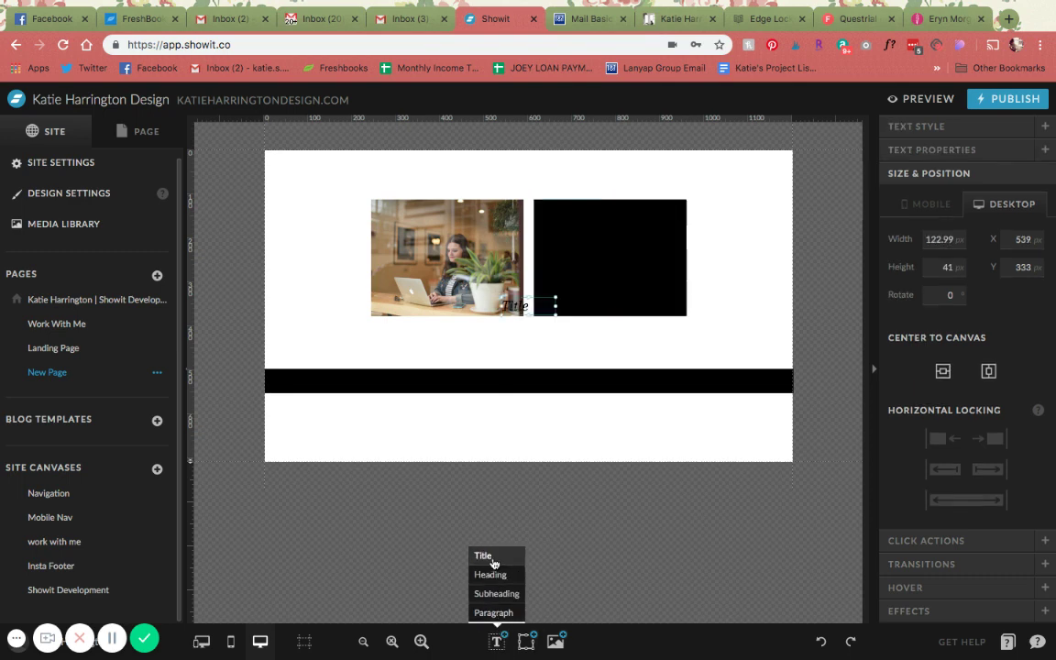
left_click_drag(543, 297, 531, 449)
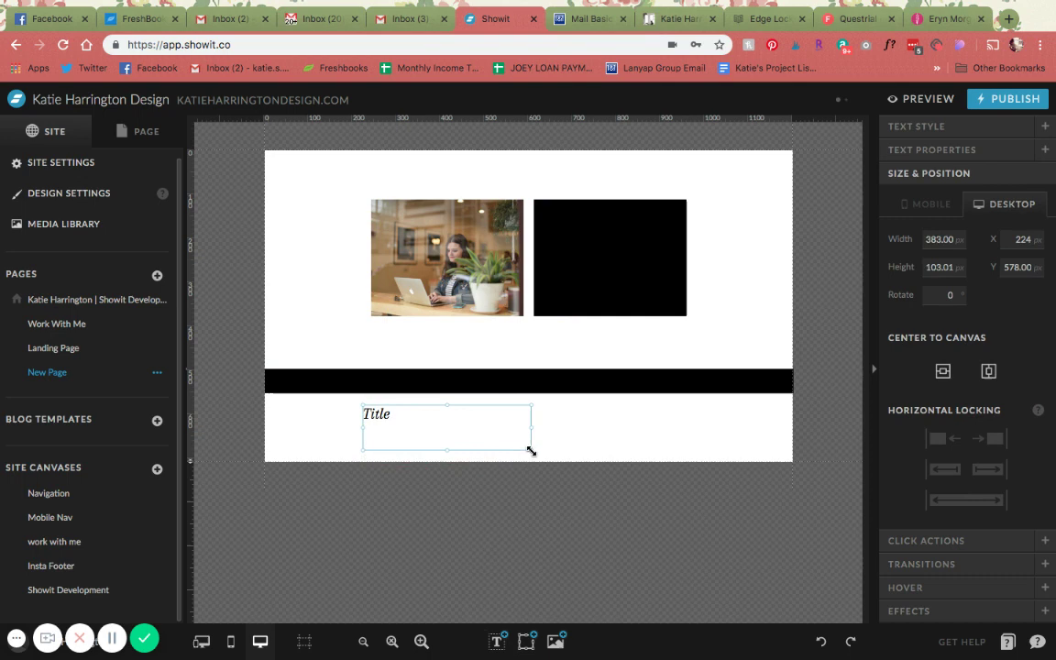
double_click(459, 438)
type("Test te")
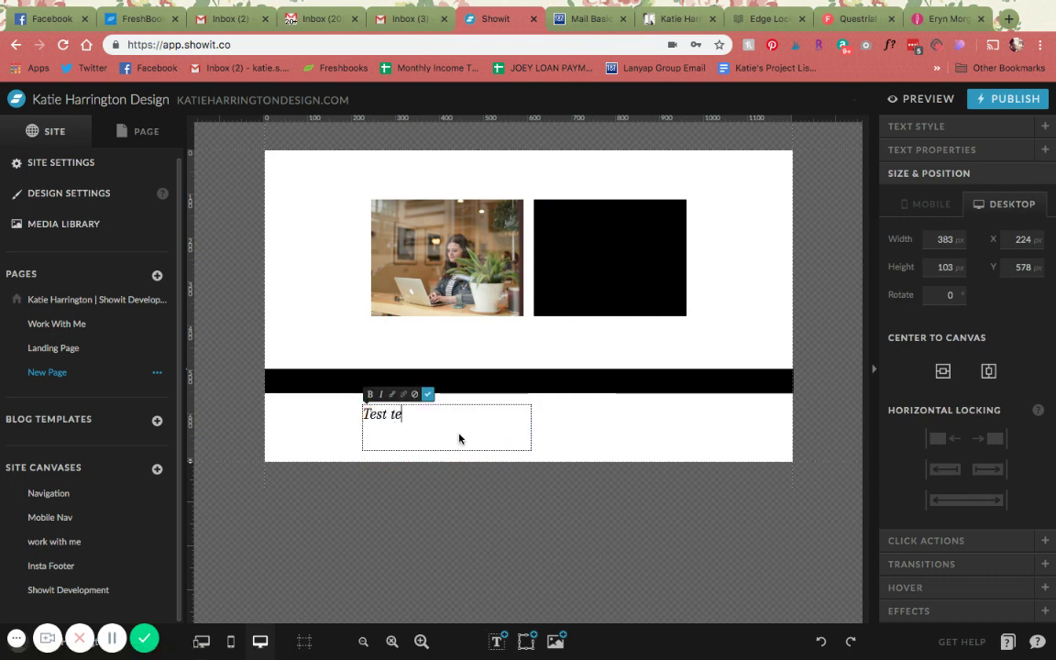
type("xt for examp")
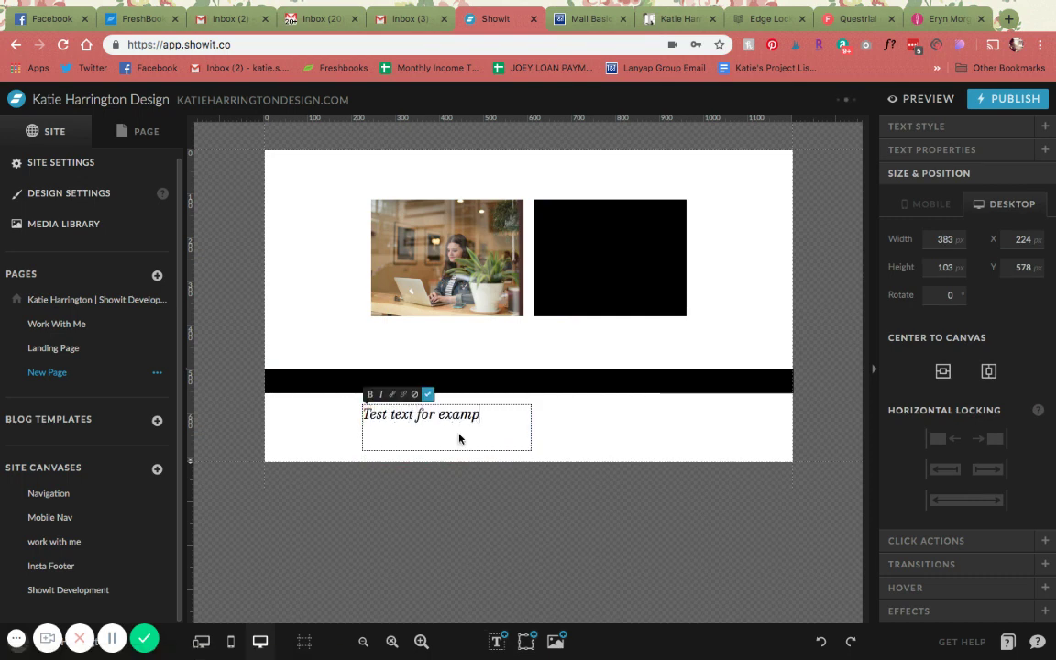
type("le.")
key("Escape")
left_click_drag(530, 429, 469, 431)
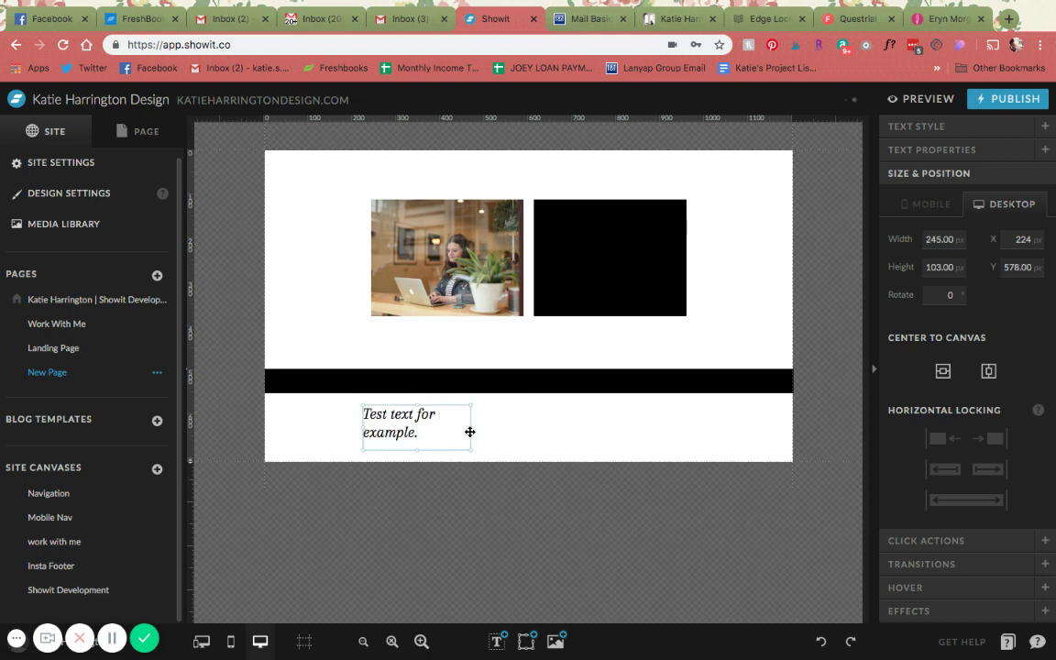
left_click(512, 435)
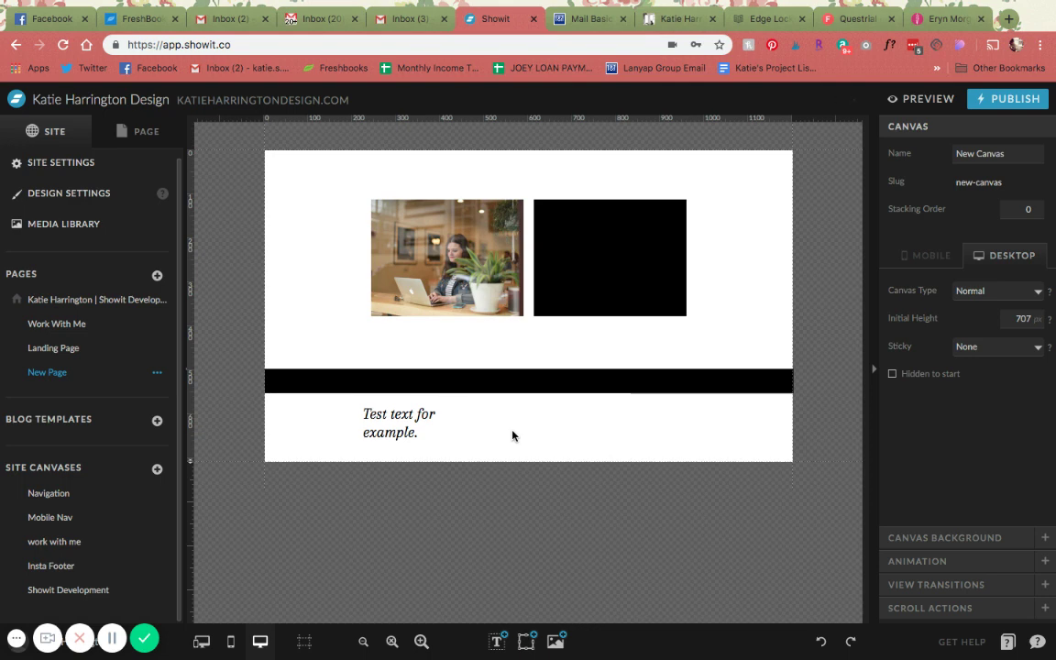
Step: Lock the photo to the left edge and move it flush against the canvas's left side
left_click(484, 299)
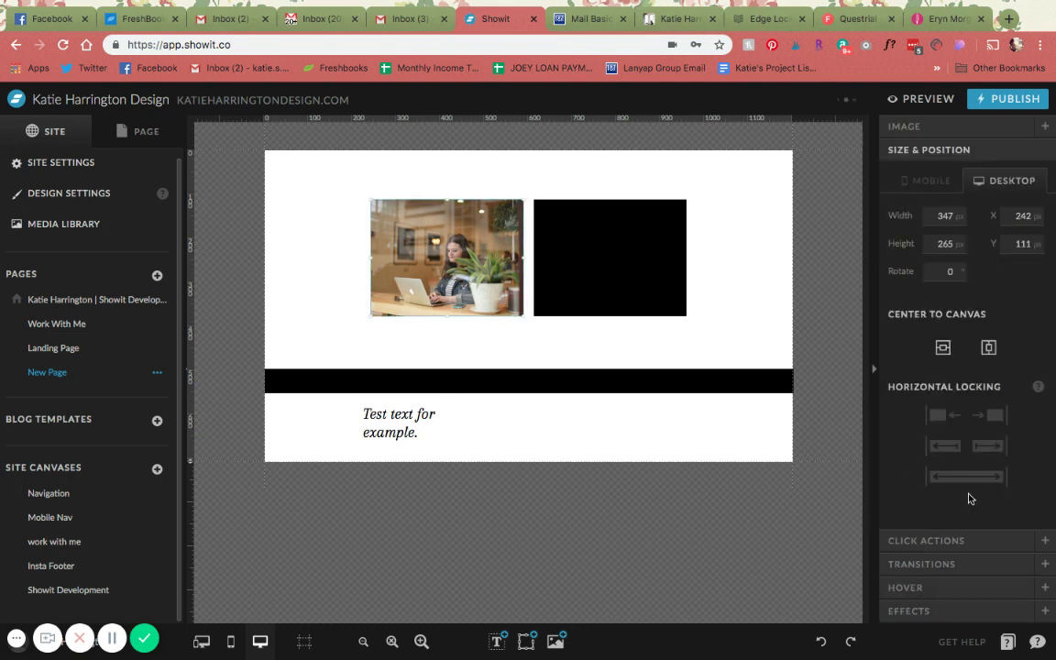
left_click(949, 455)
left_click(969, 478)
left_click_drag(643, 239, 645, 240)
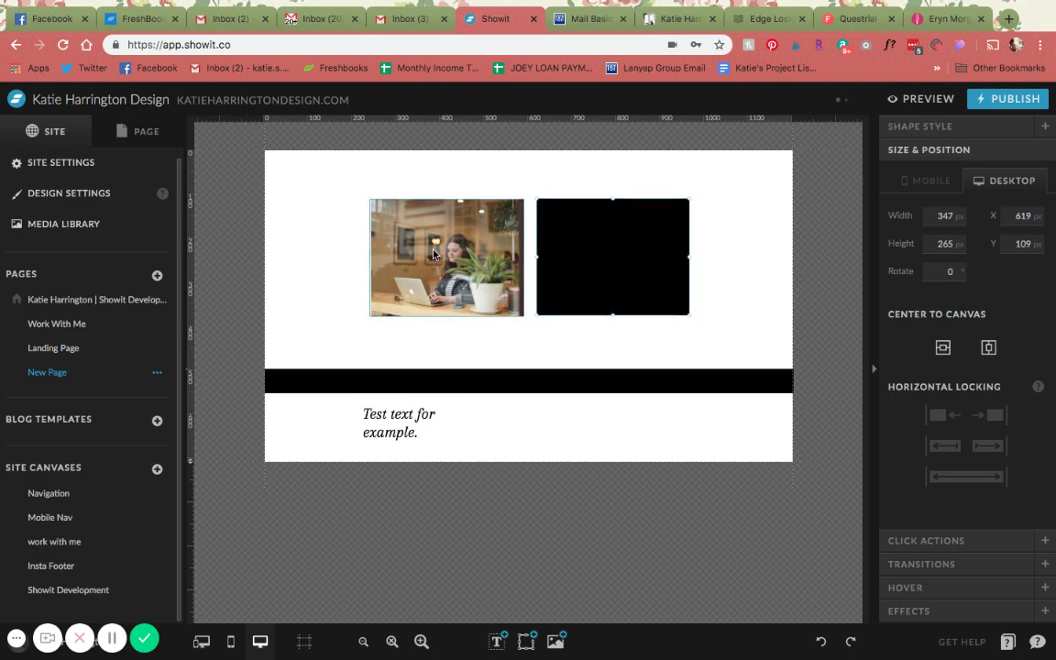
left_click(390, 251)
left_click_drag(391, 251, 292, 242)
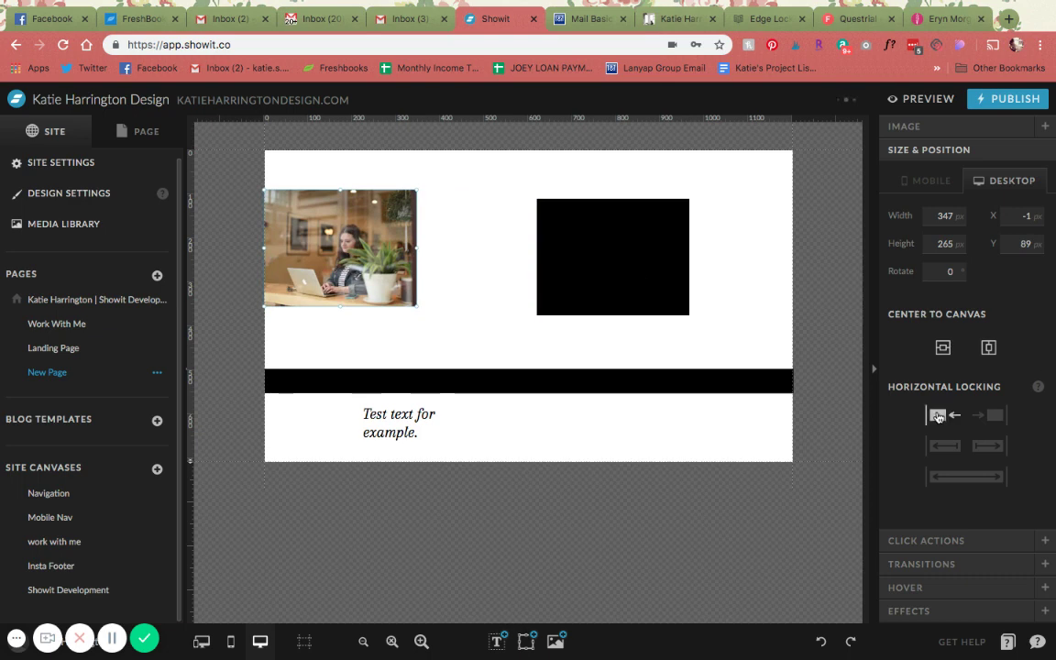
Step: Move the black box flush right, lock it to the right edge, and preview the page
left_click_drag(612, 240, 719, 234)
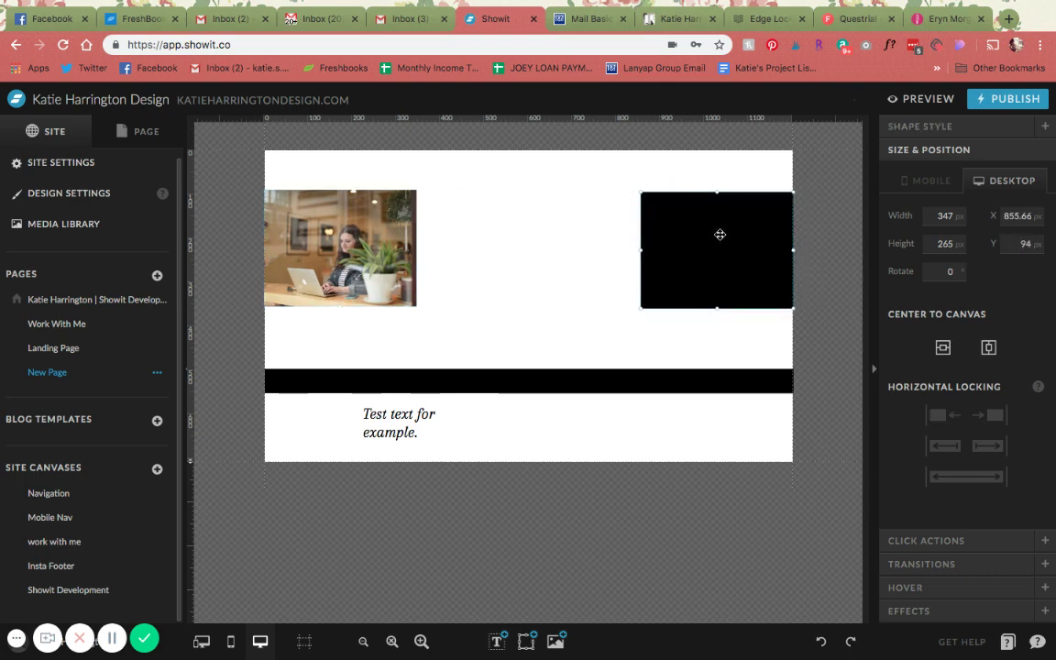
left_click(987, 415)
left_click(928, 99)
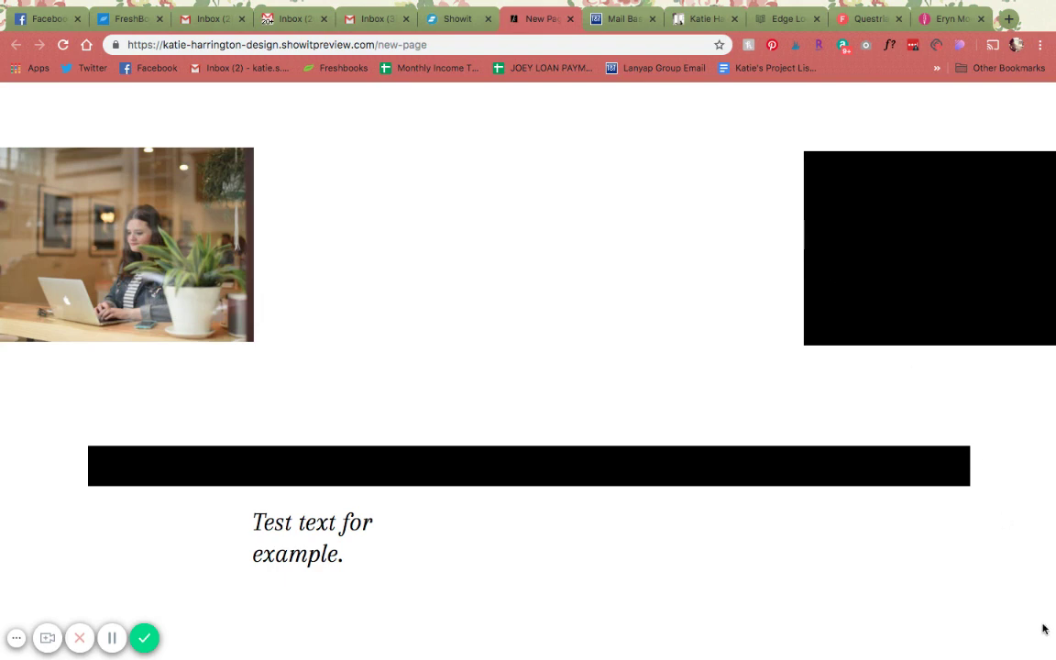
Step: Take Chrome out of full screen and shrink the preview window by dragging its corner
left_click(59, 7)
left_click(64, 8)
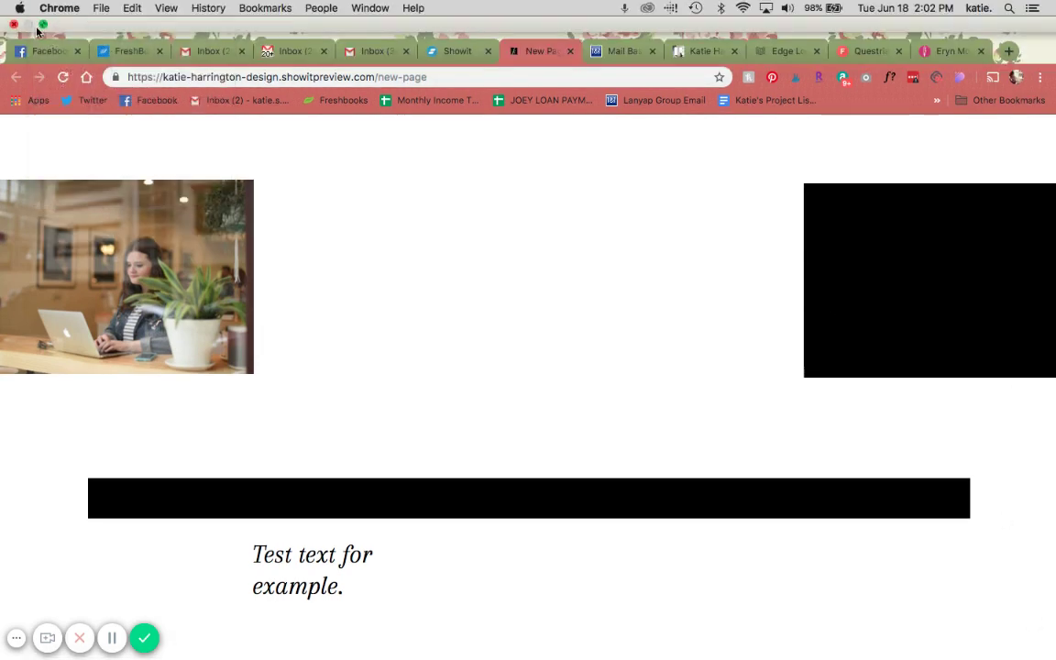
left_click(41, 27)
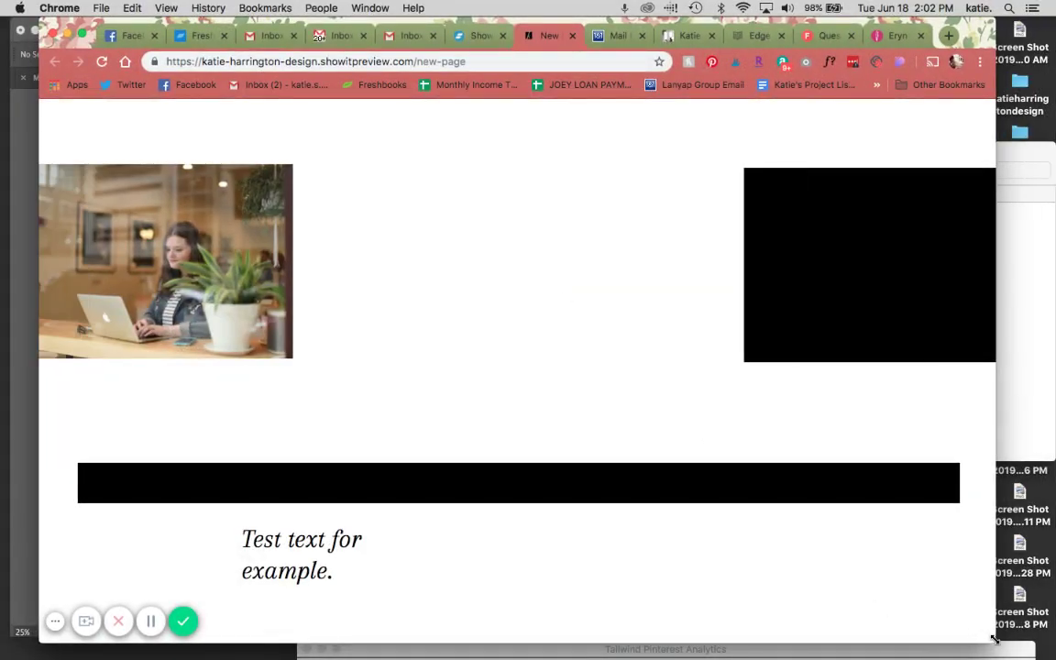
left_click_drag(986, 634, 1047, 630)
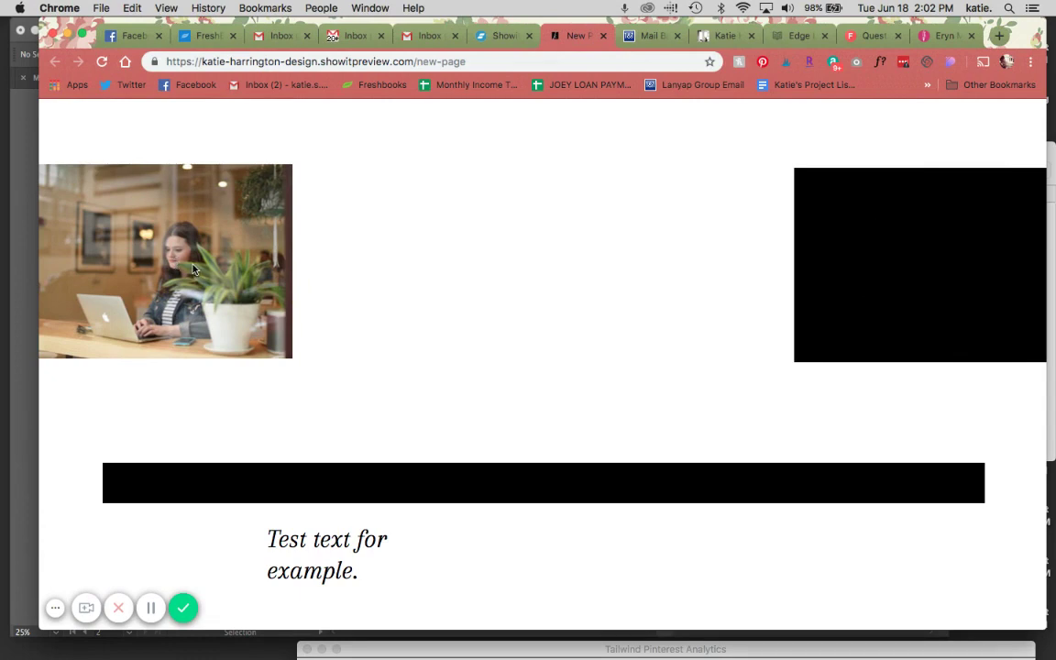
Step: Close the old preview, open a fresh preview in its own tab, and narrow the browser window
left_click(602, 37)
key("Escape")
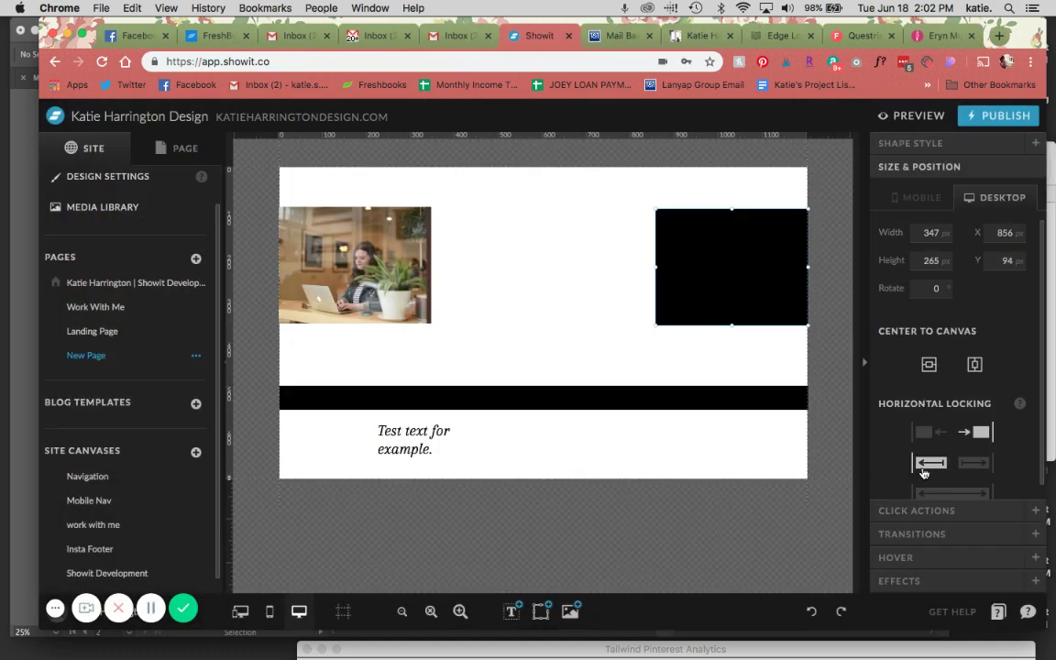
left_click(356, 268)
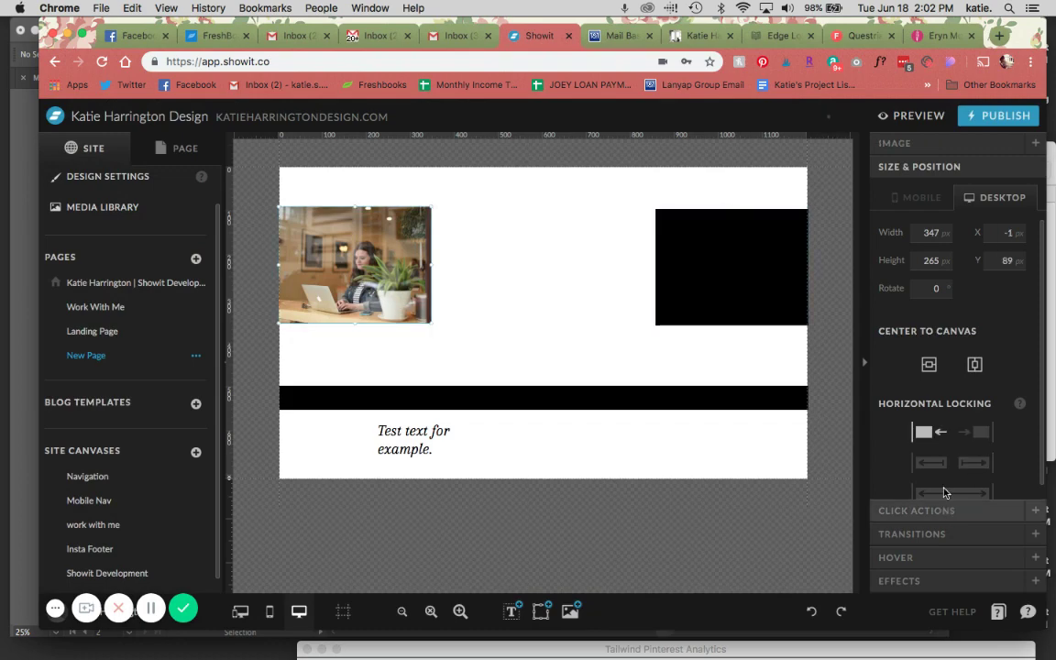
left_click(902, 116)
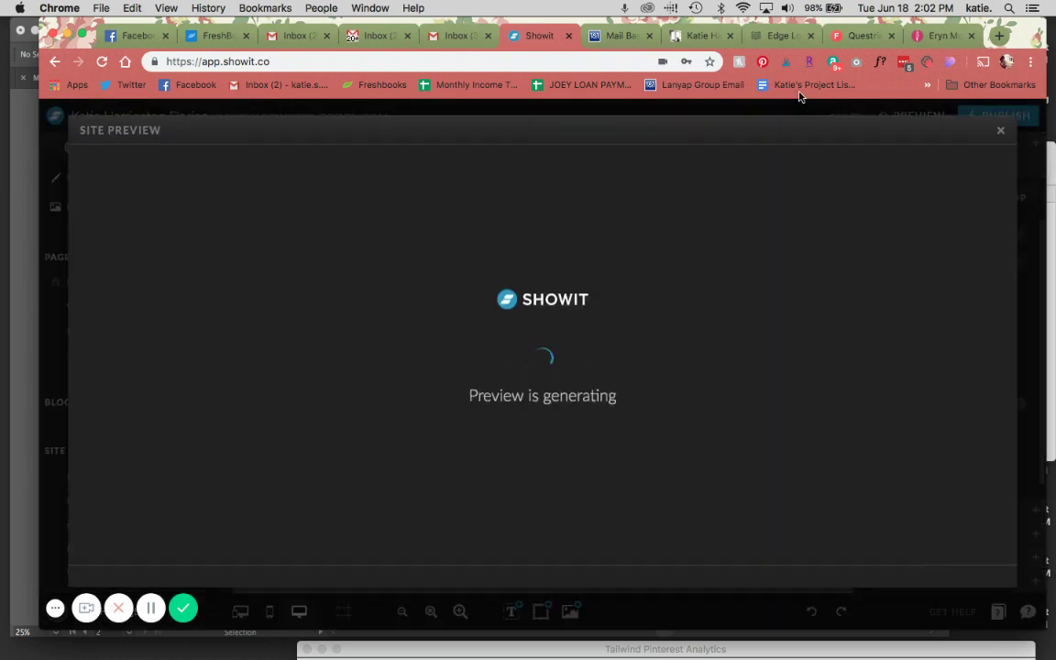
left_click(278, 138)
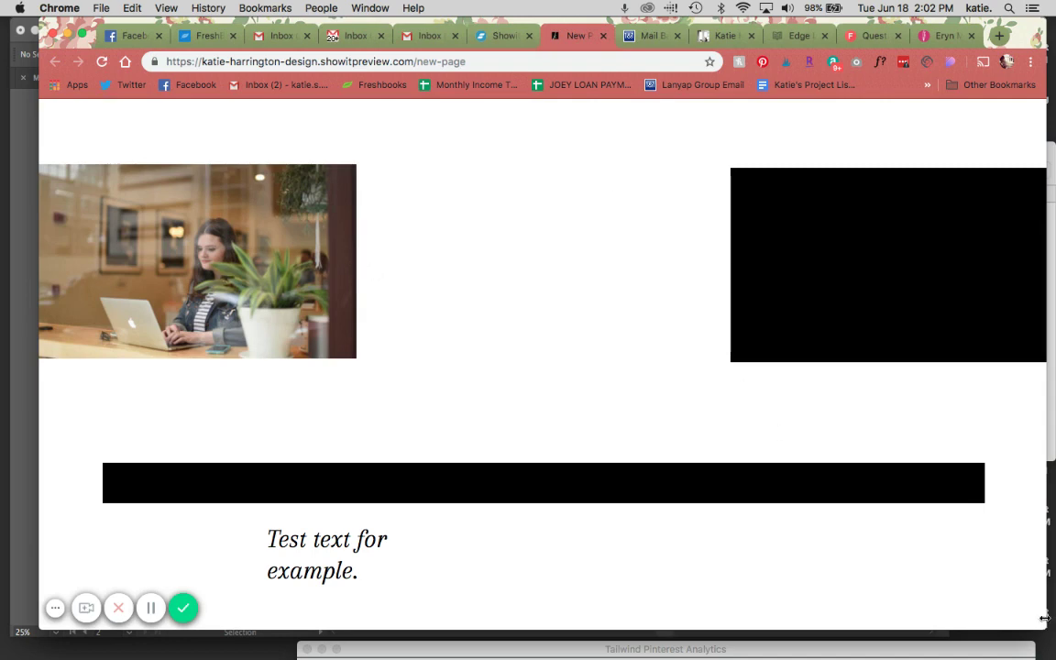
left_click_drag(1045, 629, 951, 580)
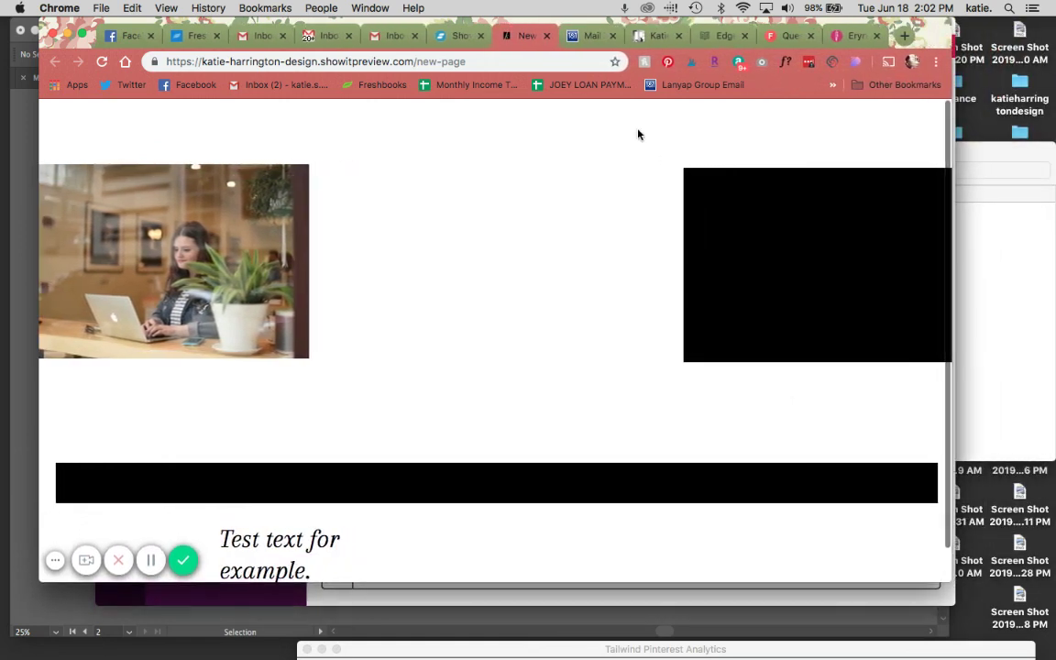
Step: Close the preview, zoom out, and extend the black bar past both canvas edges
left_click(547, 36)
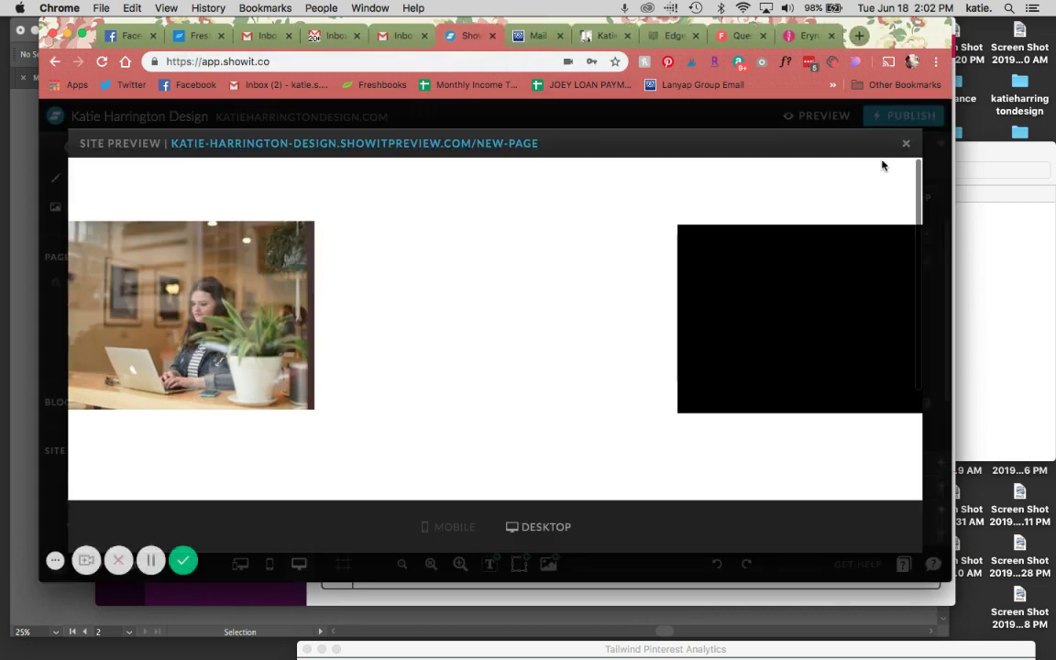
left_click(905, 144)
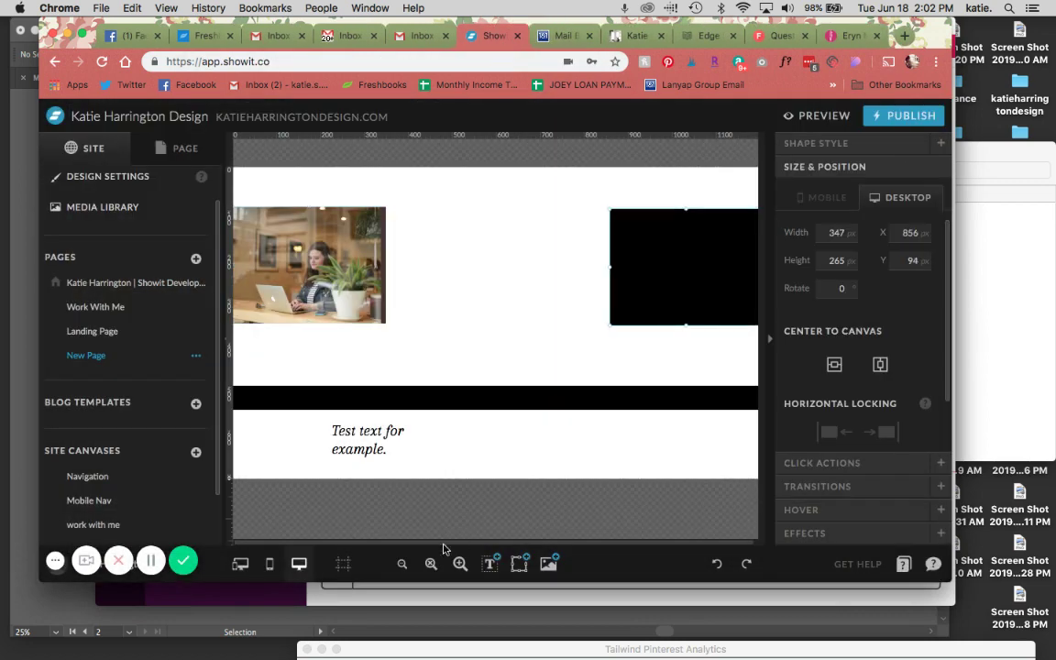
left_click(401, 563)
left_click(417, 377)
left_click(417, 355)
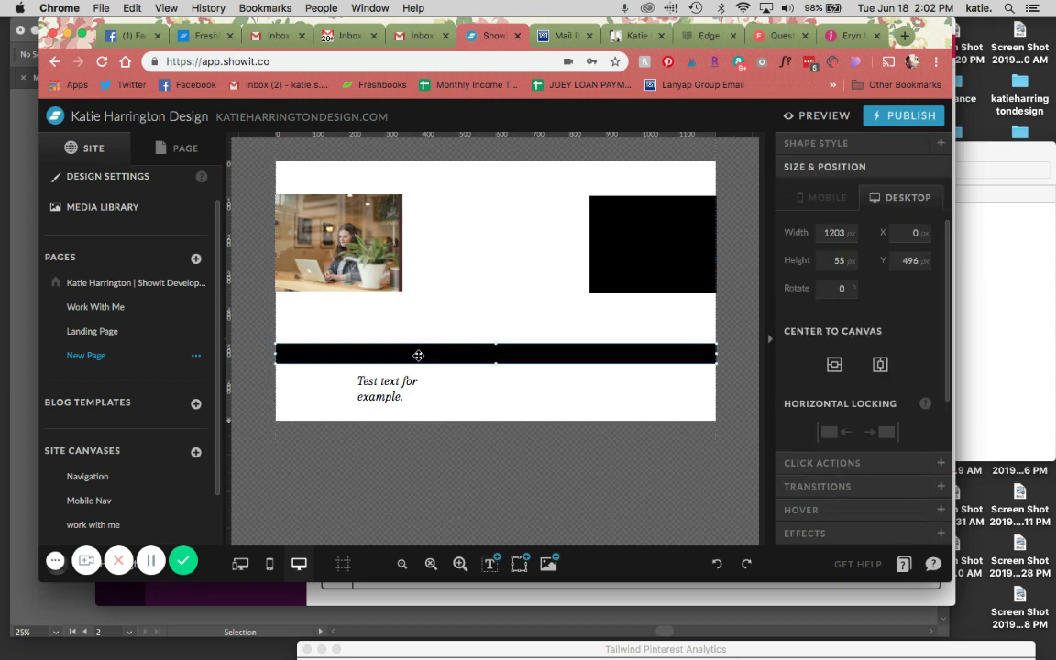
left_click_drag(275, 354, 267, 353)
left_click_drag(717, 355, 678, 335)
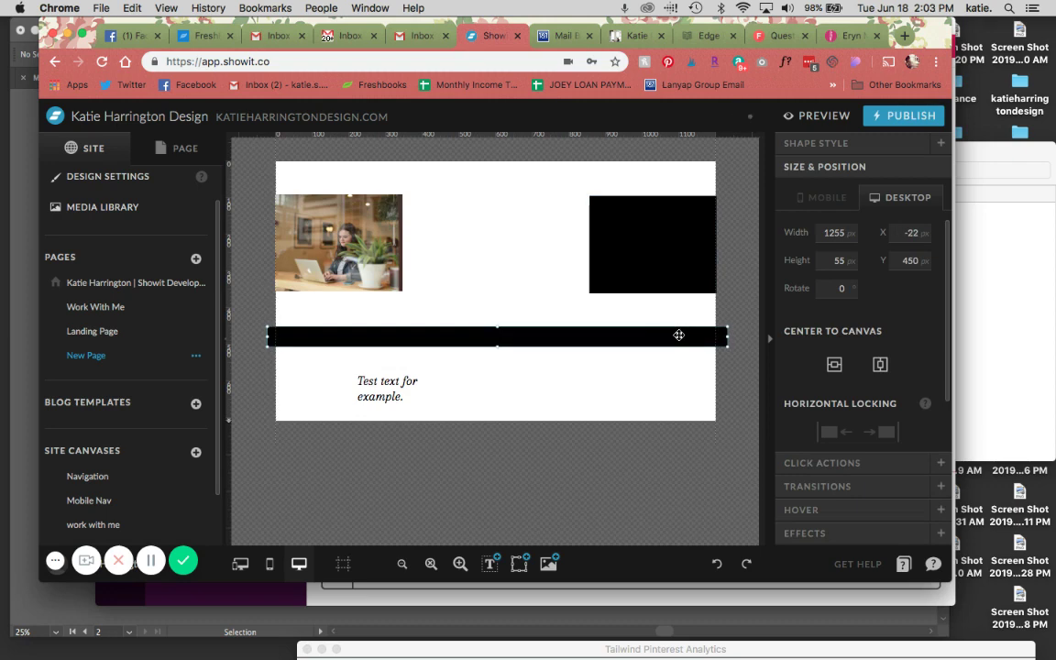
Step: Preview the page in its own tab and widen the browser to check the stretched bar
scroll(884, 370, "down", 2)
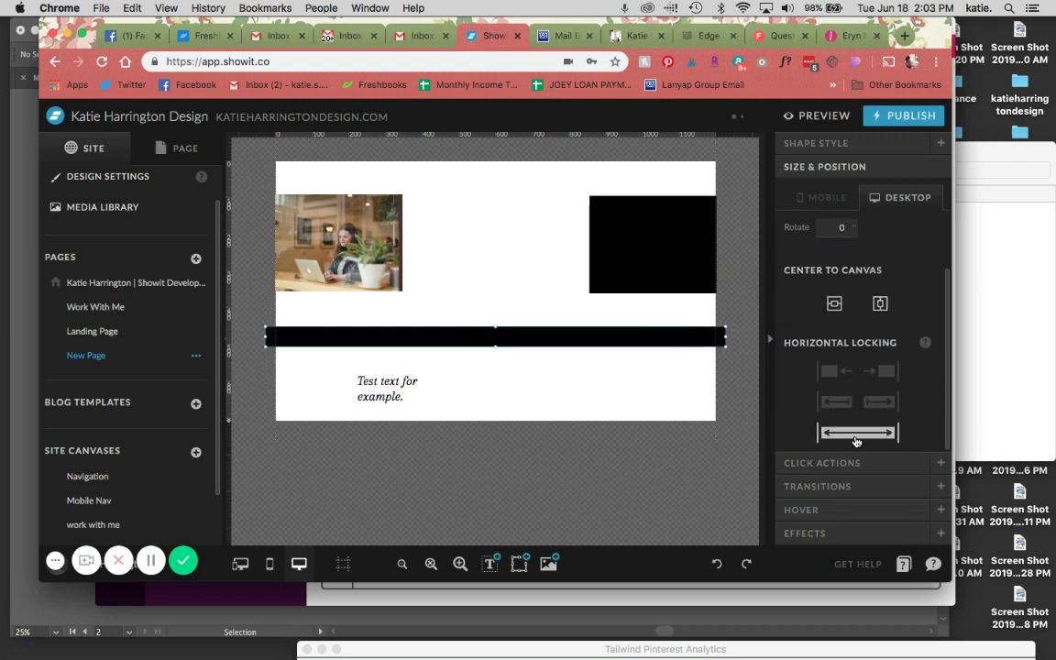
left_click(814, 115)
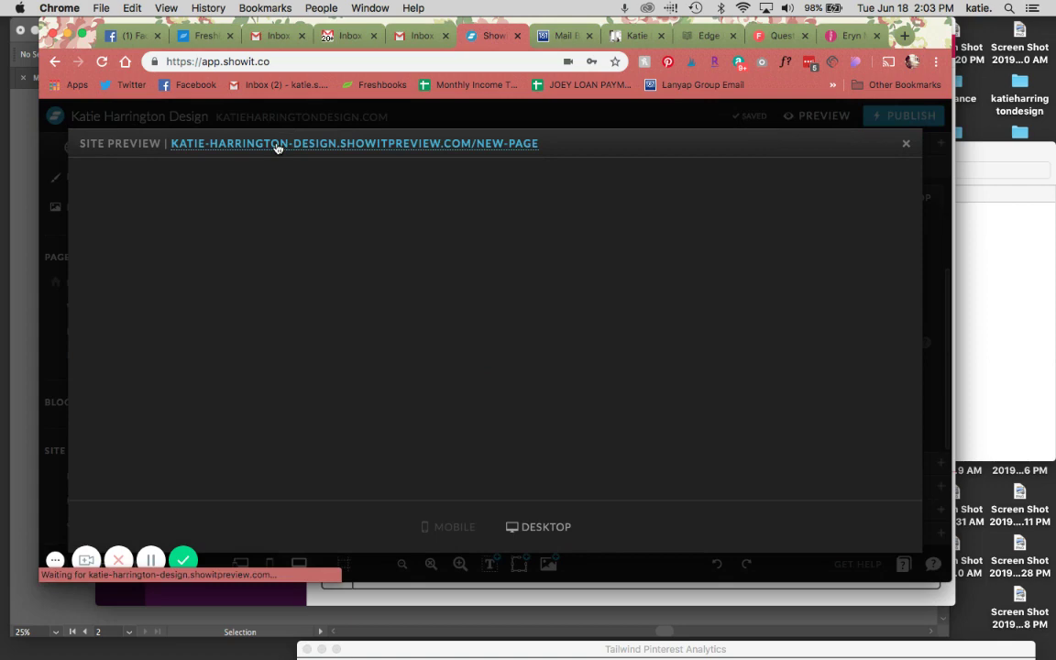
left_click(278, 145)
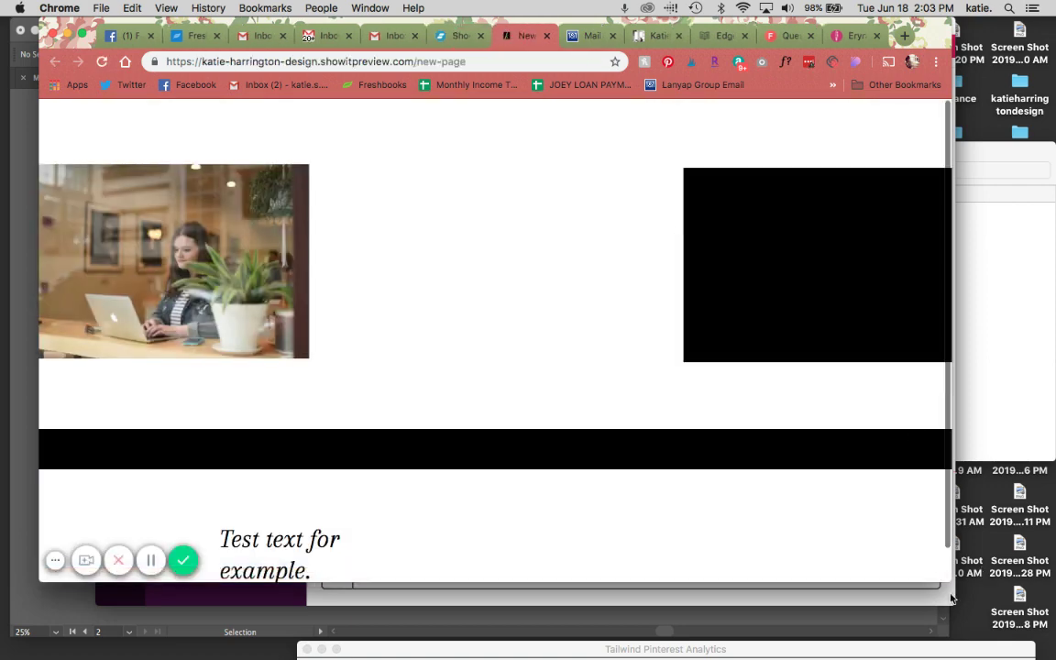
left_click_drag(947, 579, 1019, 579)
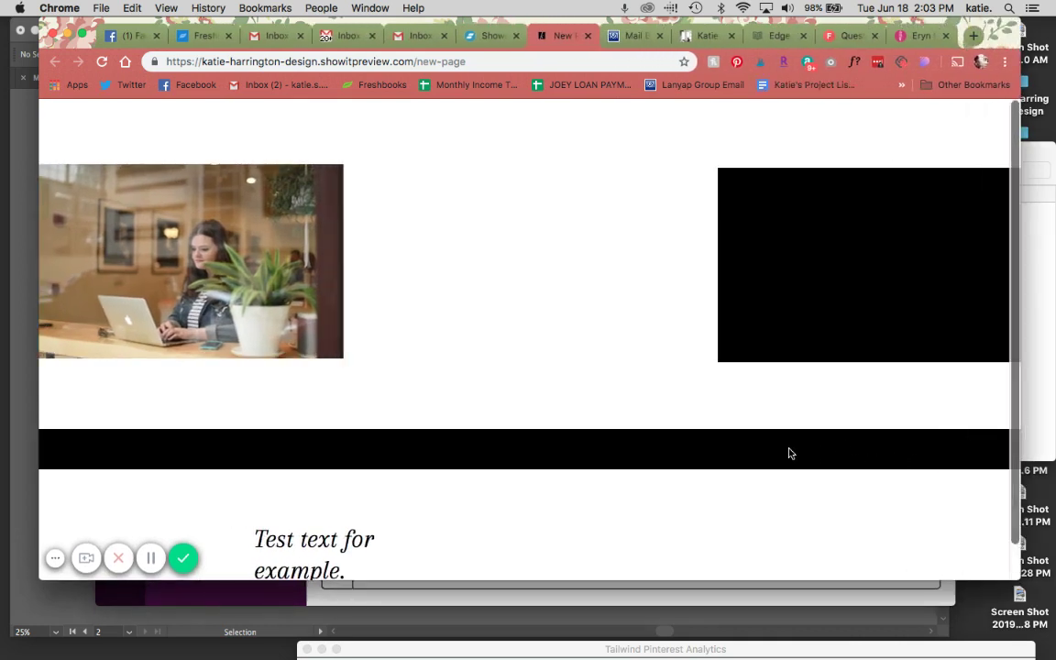
Step: Return to the editor and move the test text up and to the left
left_click(588, 37)
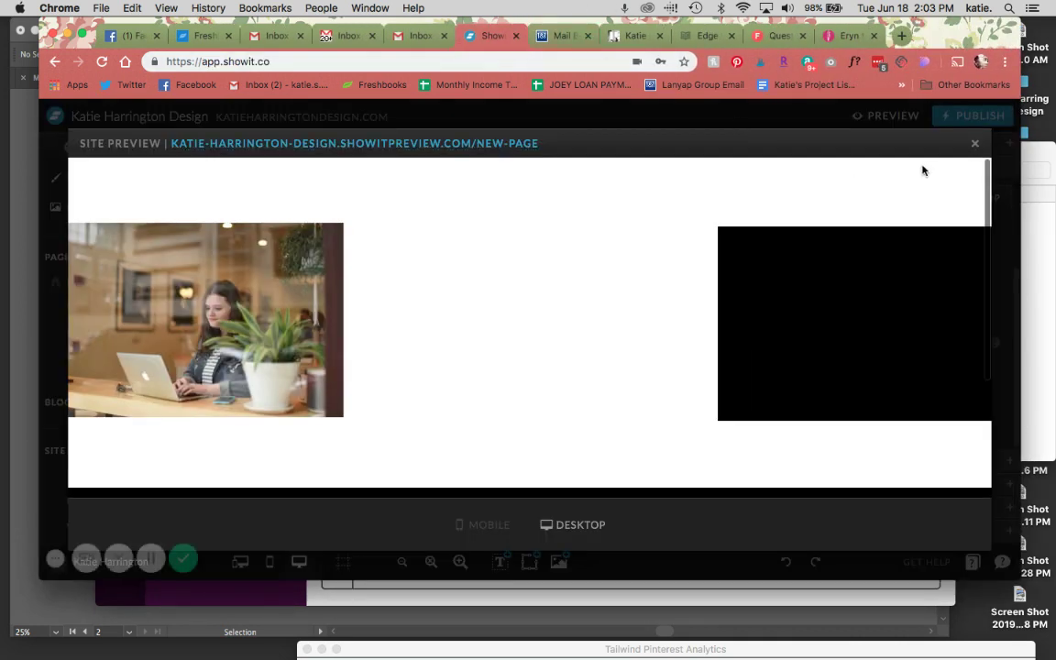
left_click(973, 144)
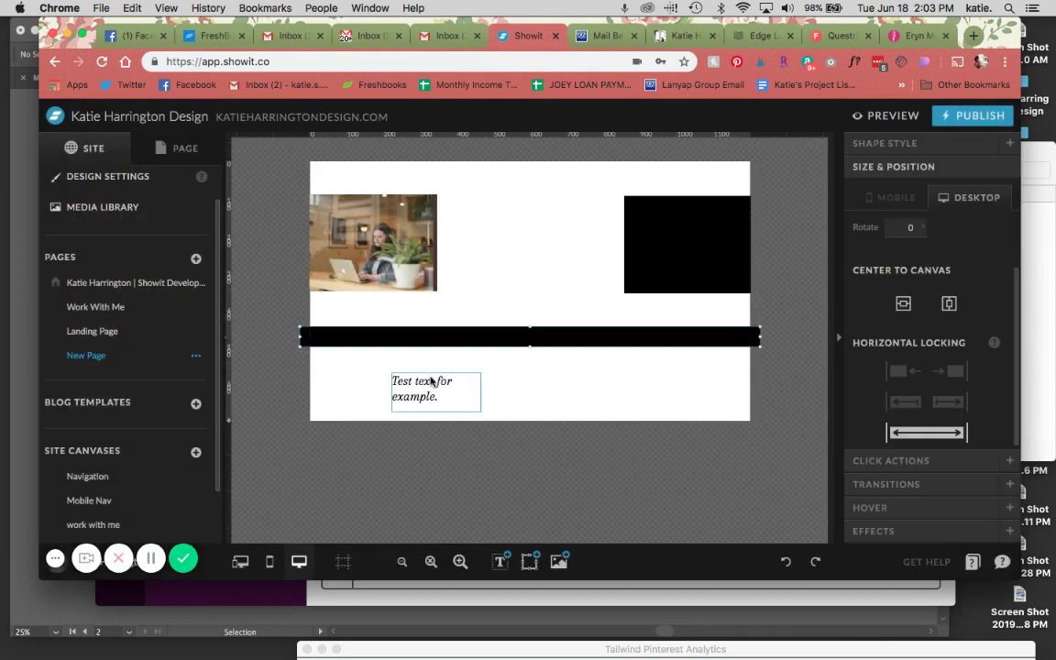
left_click_drag(431, 379, 400, 380)
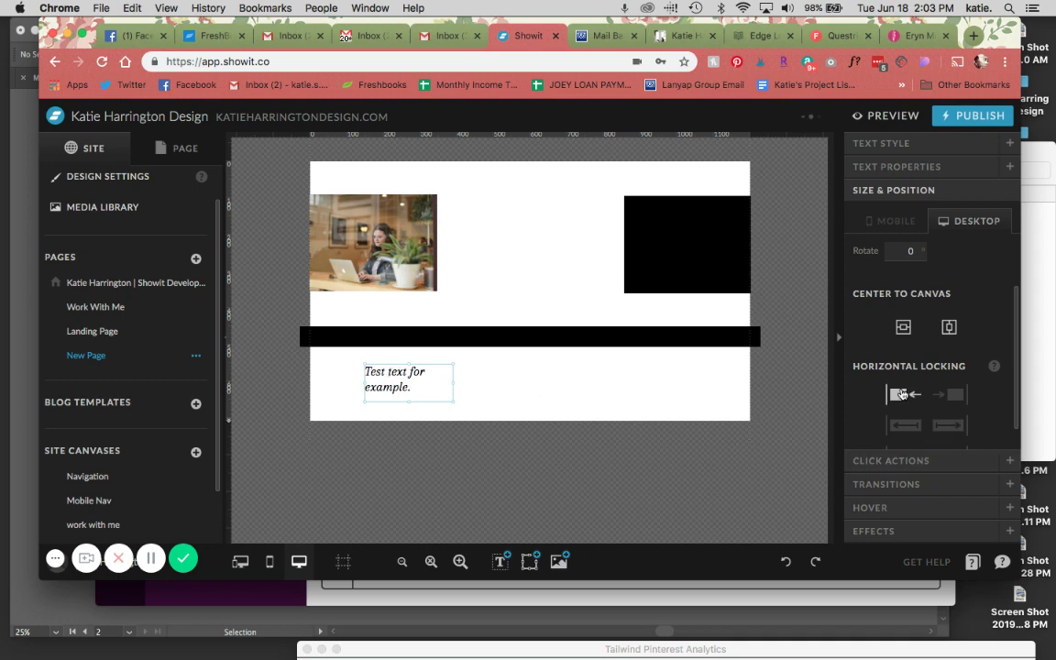
Step: Preview the page in a new tab, then close the preview and resume editing
left_click(884, 115)
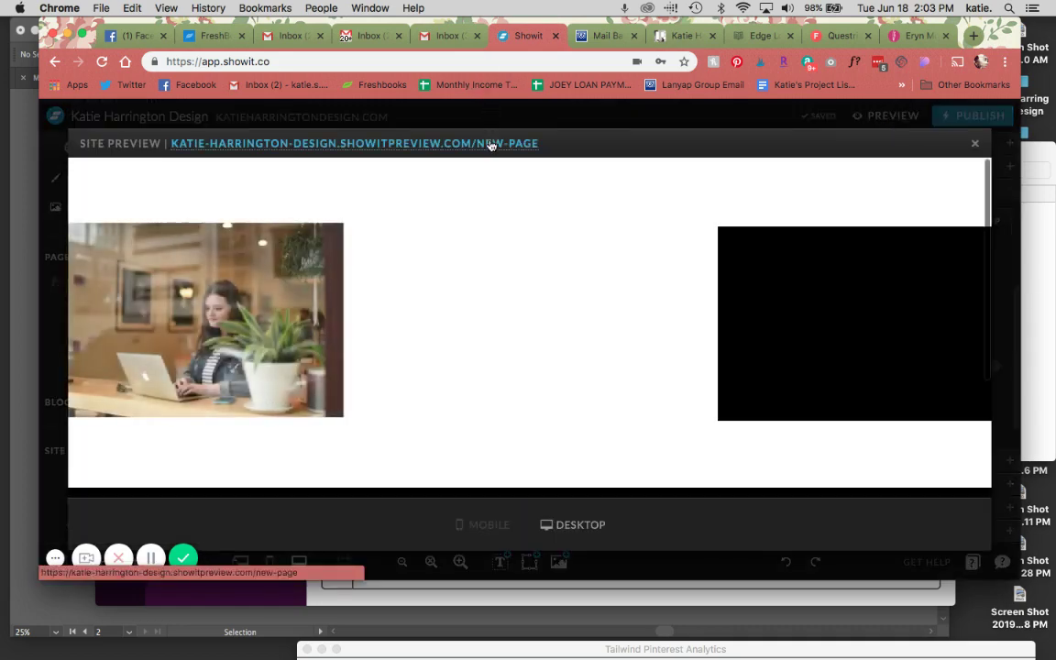
left_click(486, 142)
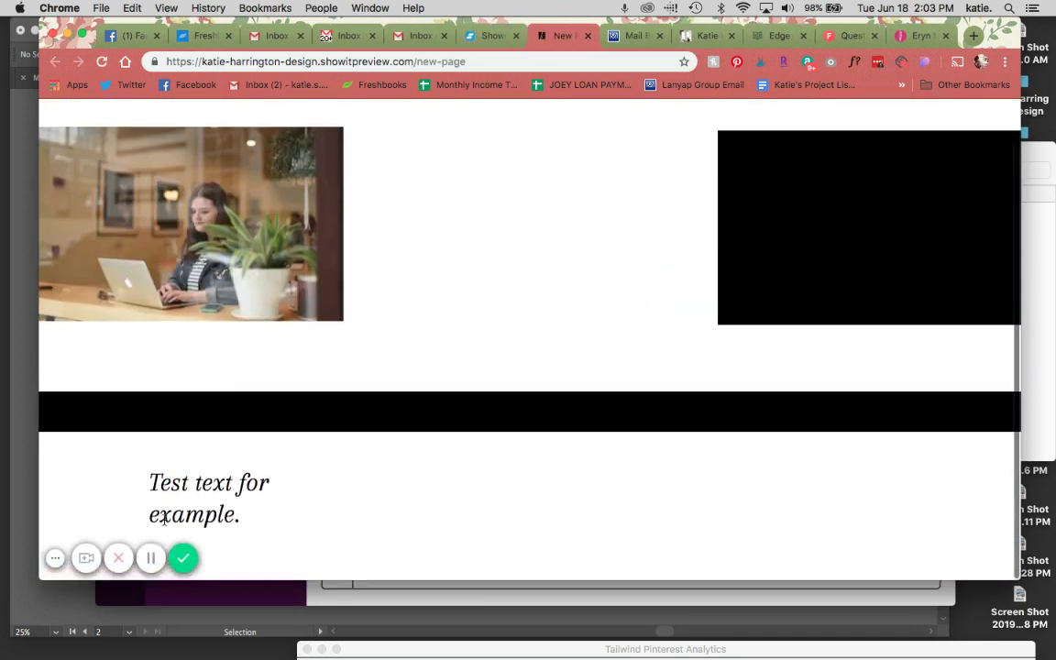
left_click(587, 35)
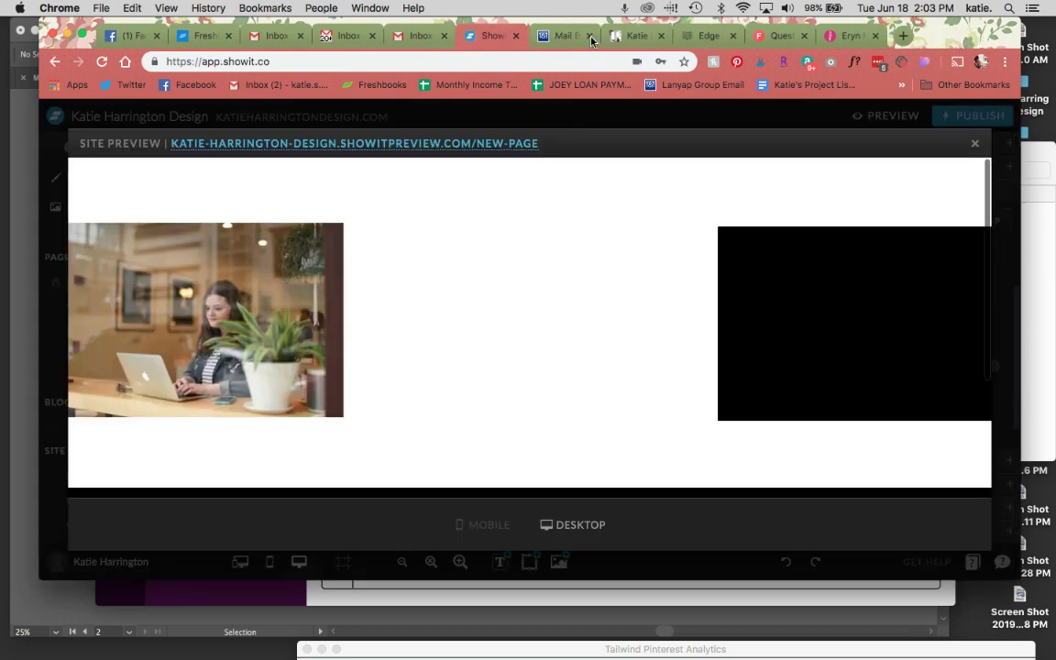
left_click(975, 143)
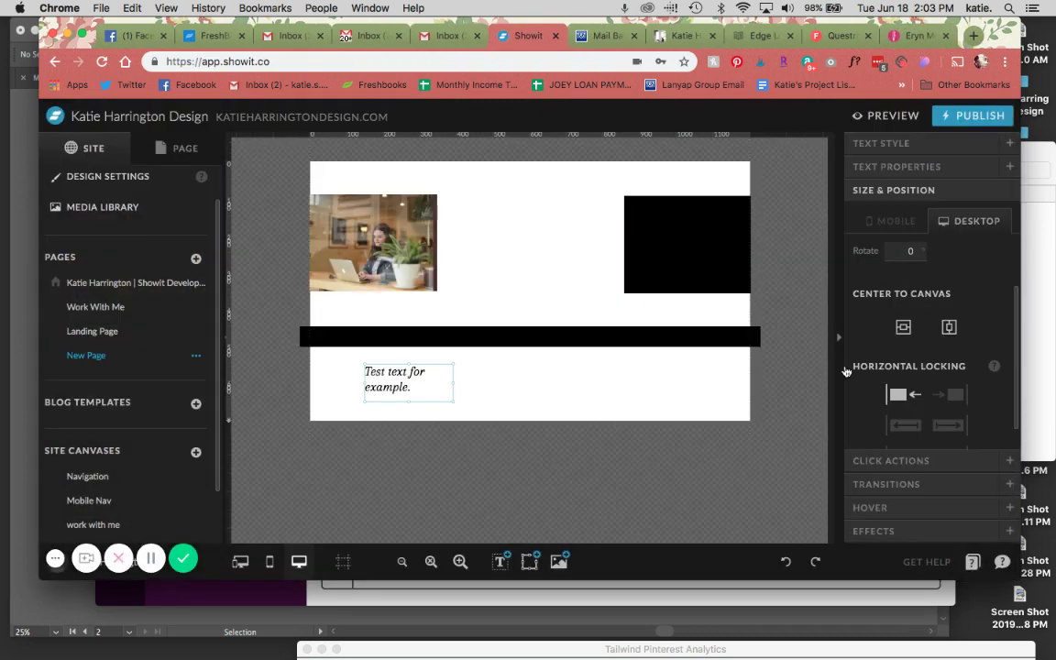
Step: Preview the page in a separate tab, resize the window, then return to the editor's canvas type choices
left_click(888, 115)
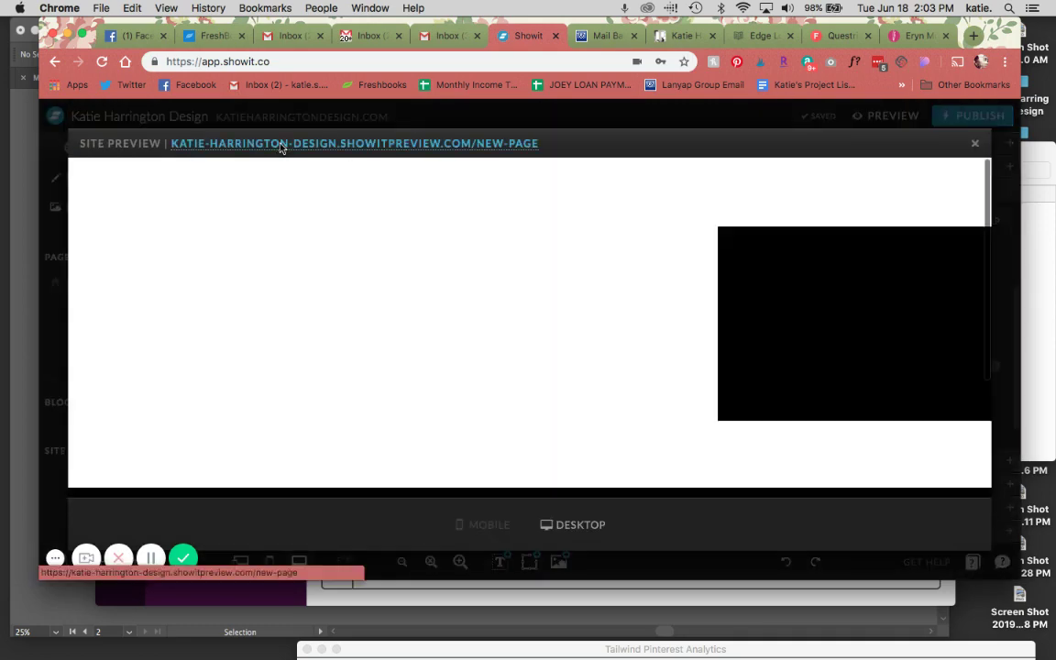
left_click(282, 147)
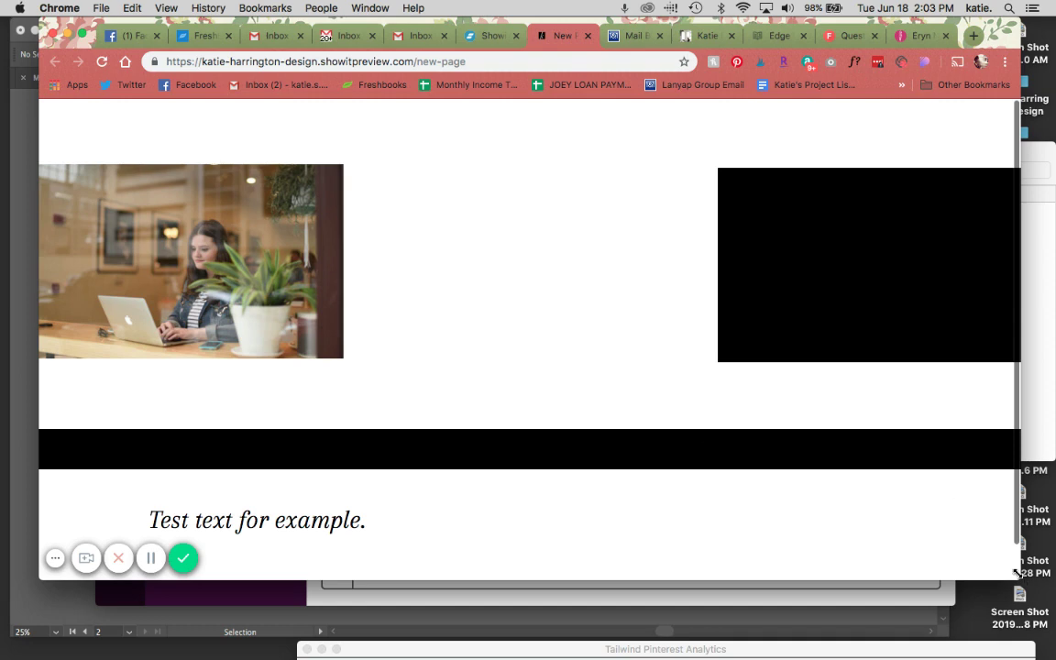
left_click_drag(1019, 578, 1020, 602)
key("ctrl+shift+Tab")
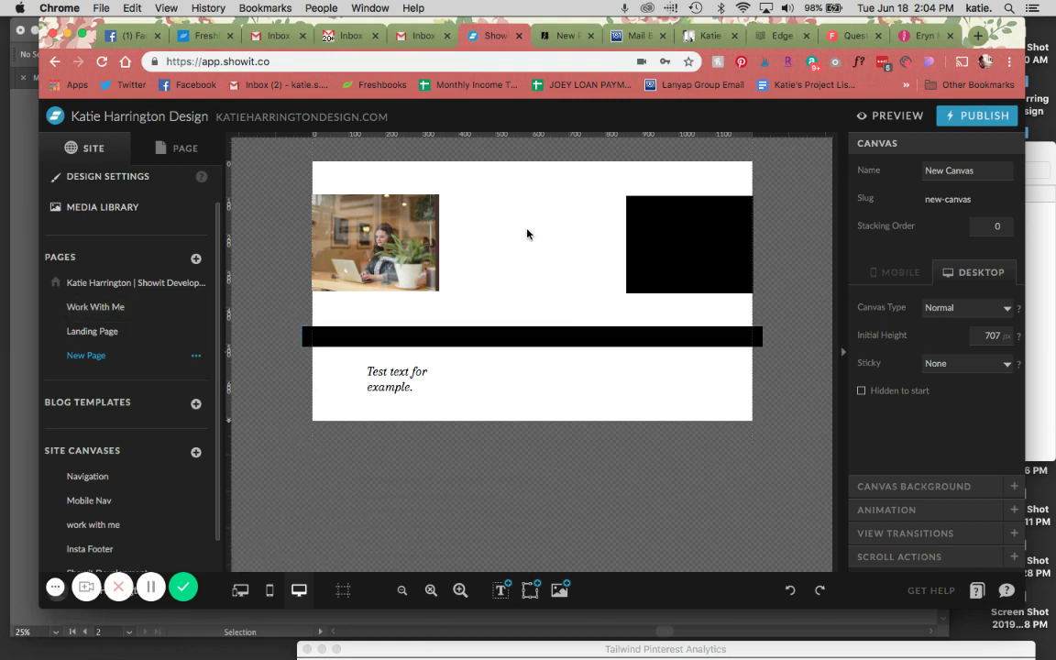
left_click(945, 309)
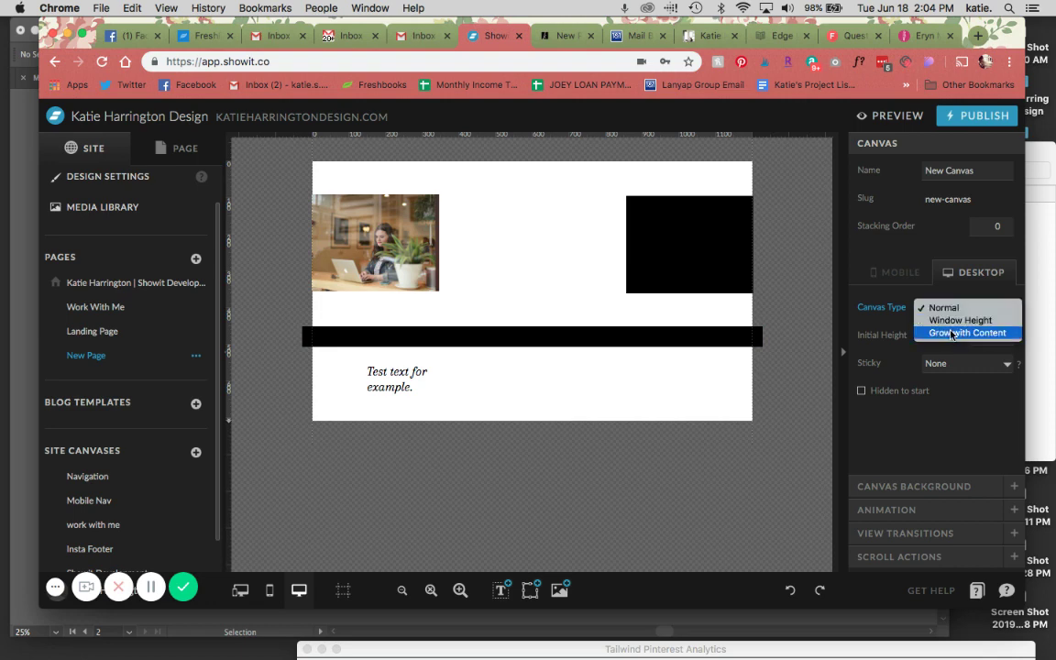
Step: Keep the canvas type set to Normal
left_click(876, 290)
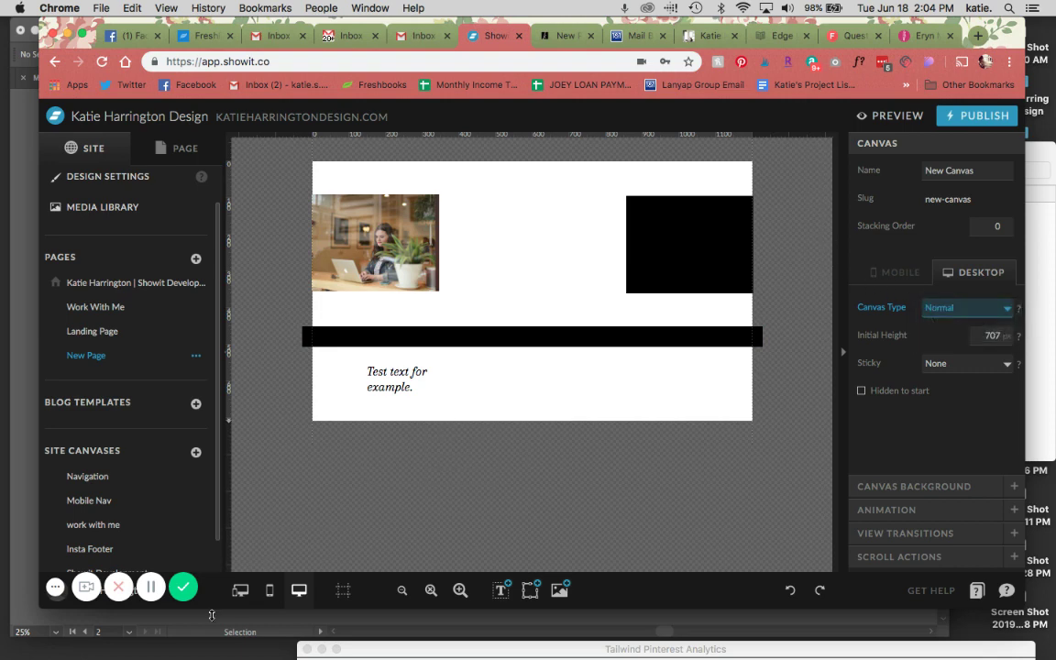
left_click(388, 297)
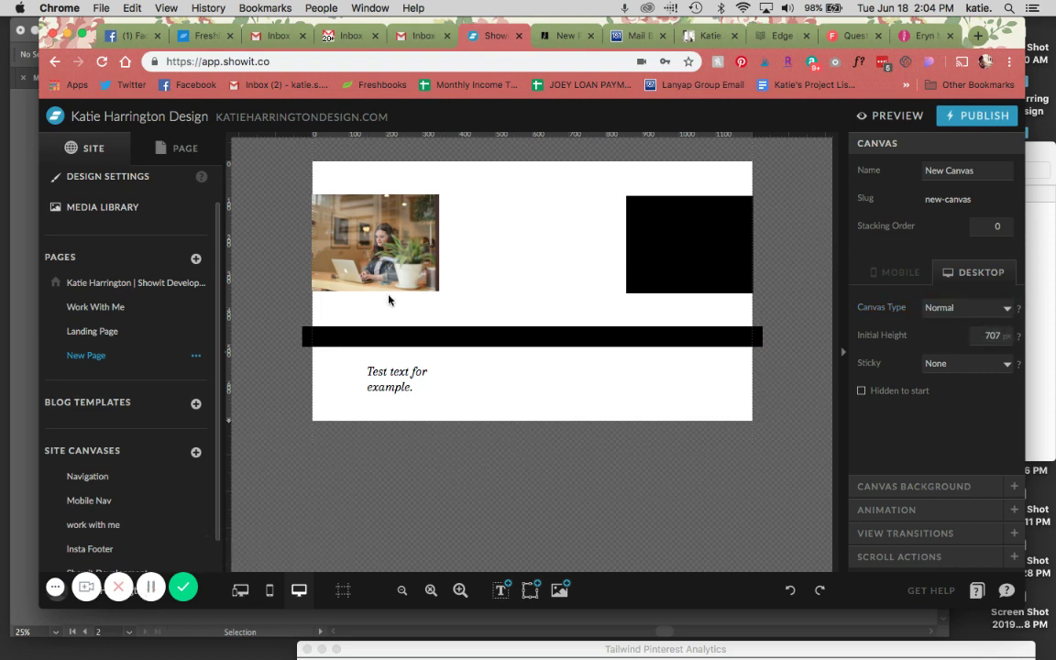
left_click(970, 314)
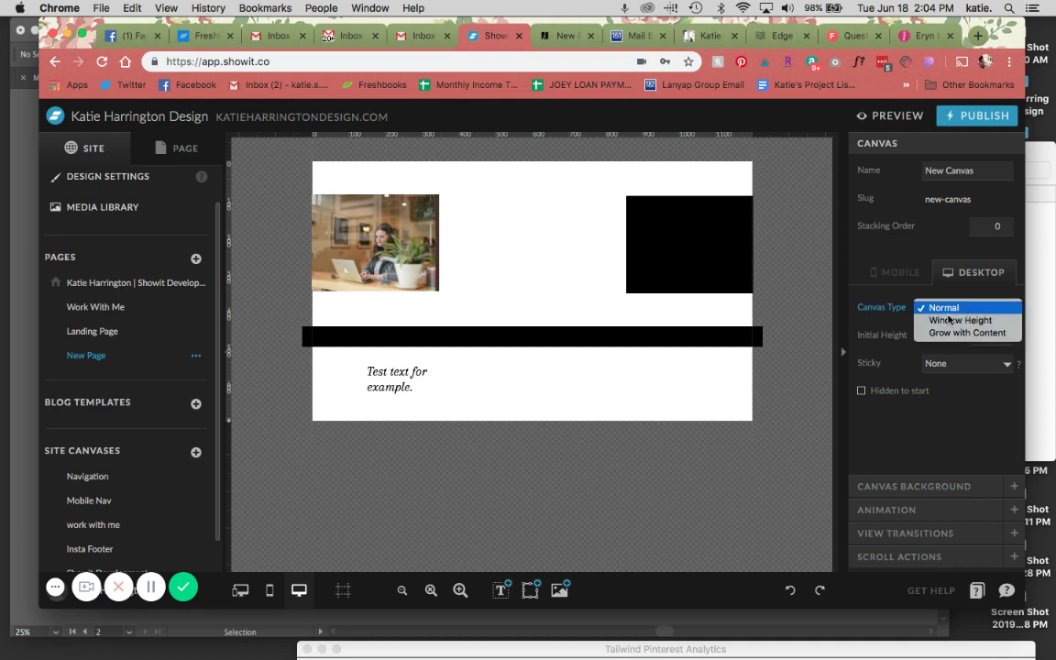
left_click(963, 307)
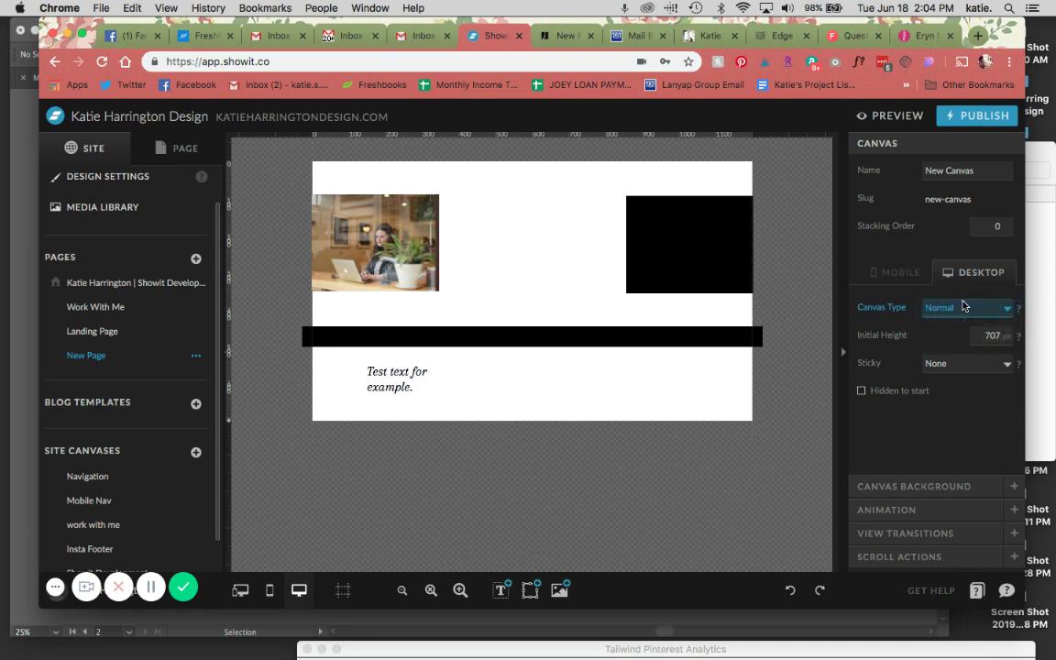
Step: Select the right black rectangle and change its horizontal edge lock
left_click(663, 278)
scroll(931, 384, "down", 1)
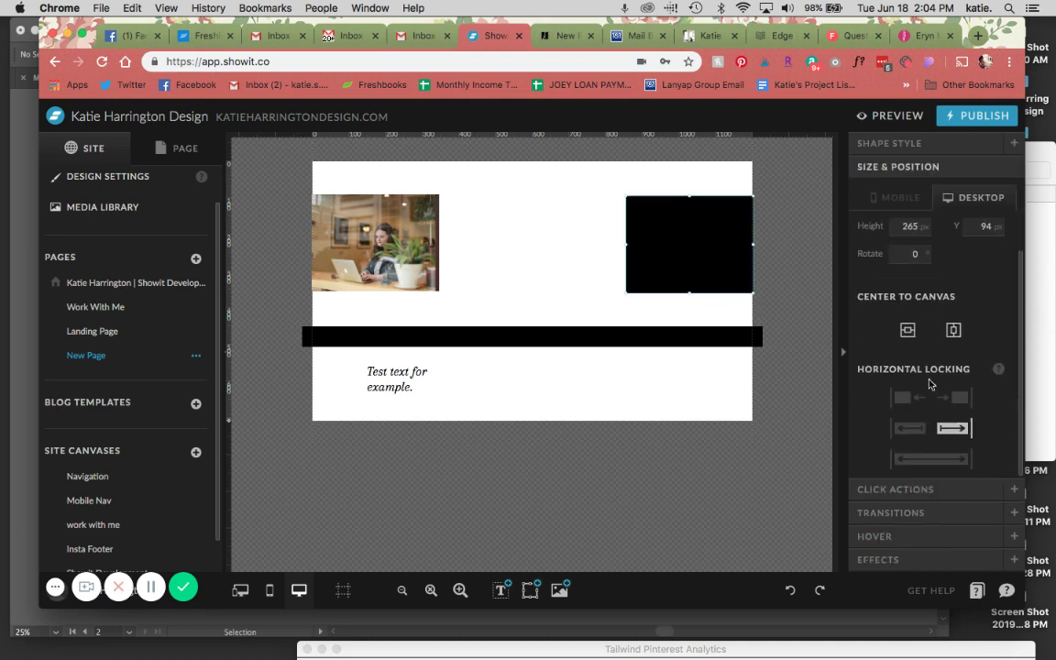
left_click(916, 427)
Step: On the mobile layout, drag the black rectangle below the test text and review the canvas type
left_click(270, 589)
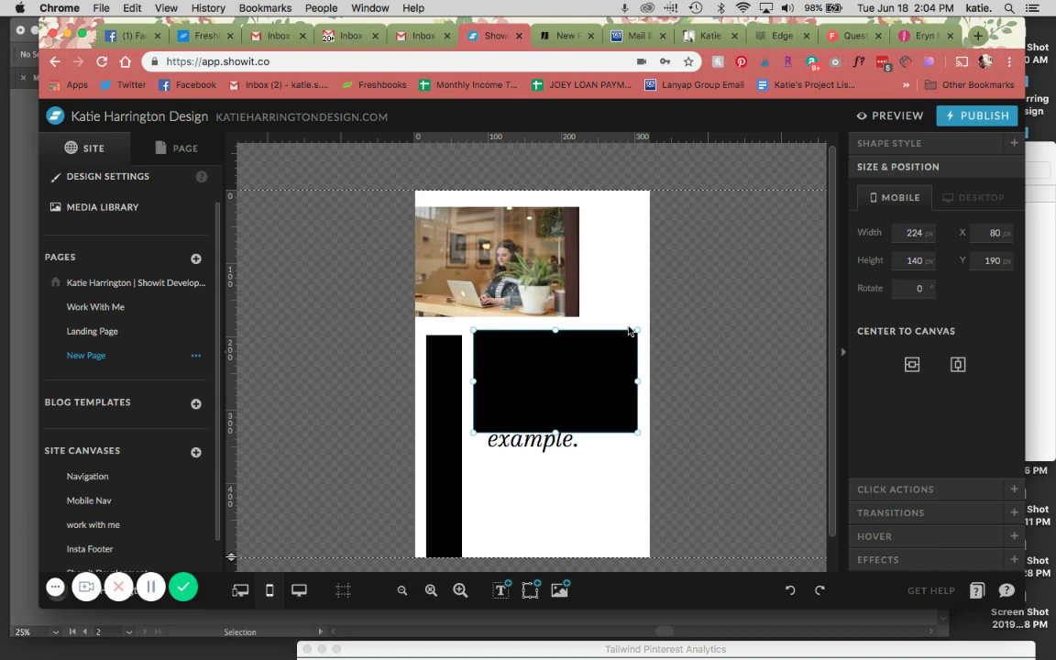
left_click_drag(620, 351, 620, 480)
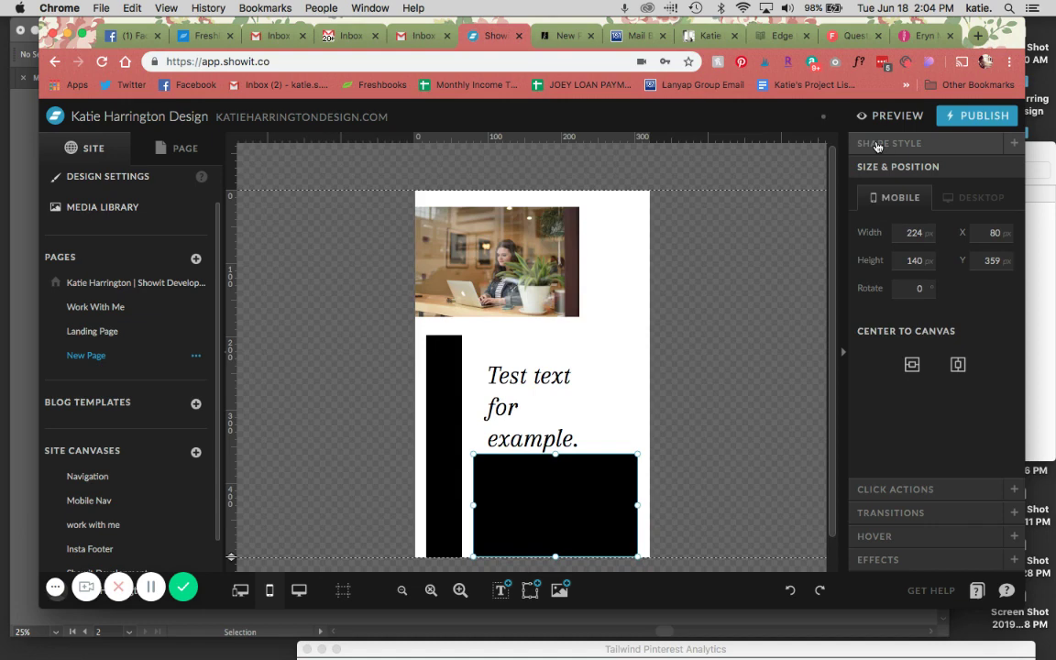
left_click(735, 514)
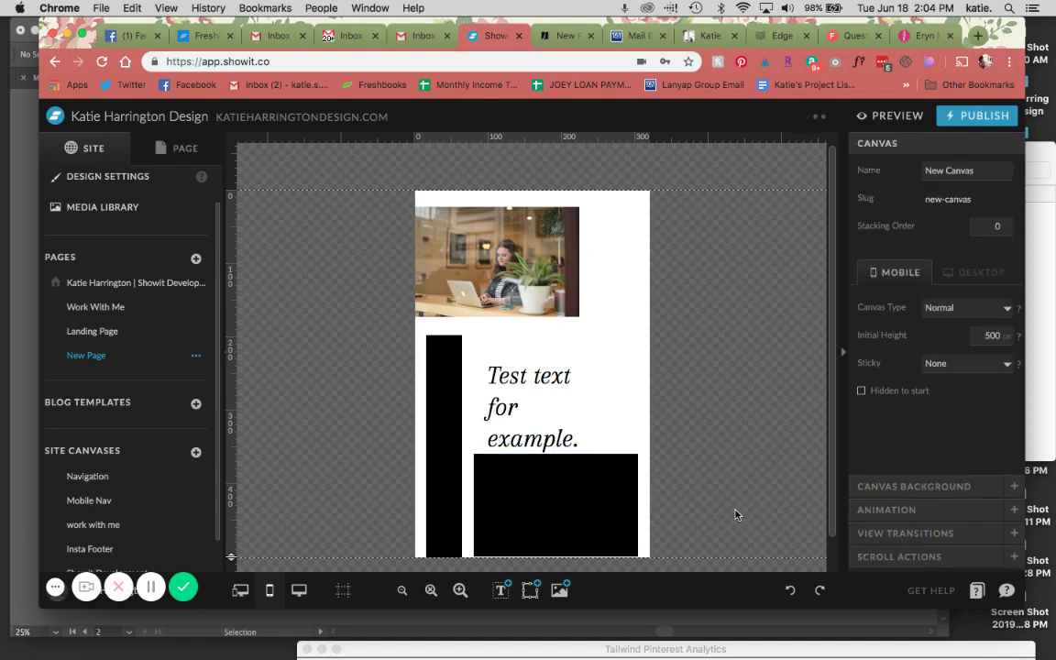
left_click(994, 307)
left_click(958, 319)
Step: Check the photo's vertical locking, nudge the rectangle, and drag the test text onto it
left_click(476, 239)
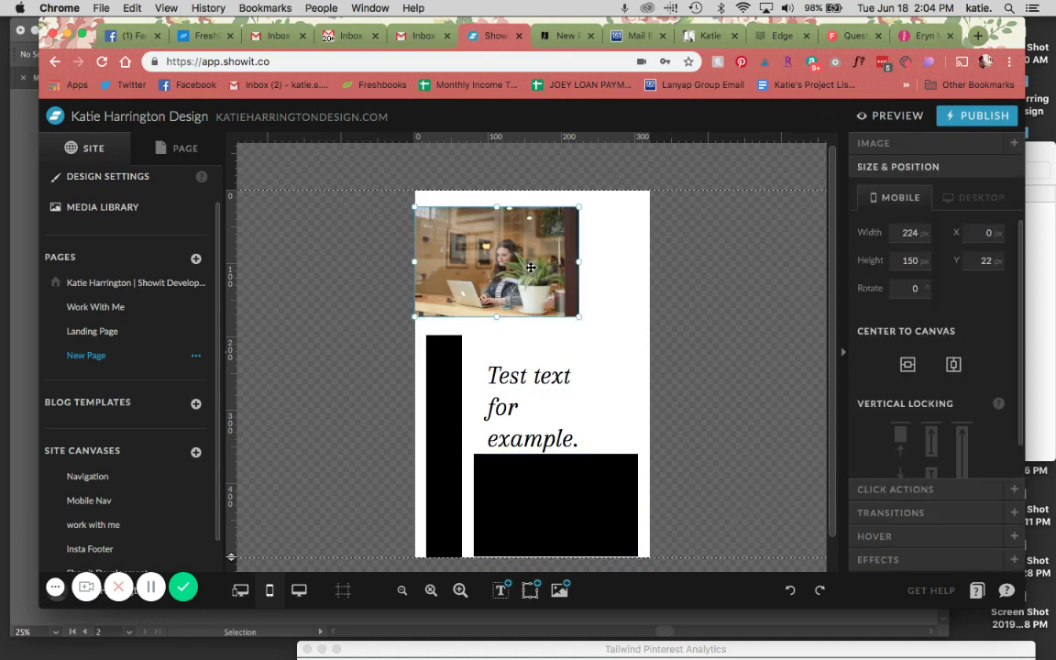
scroll(900, 322, "down", 1)
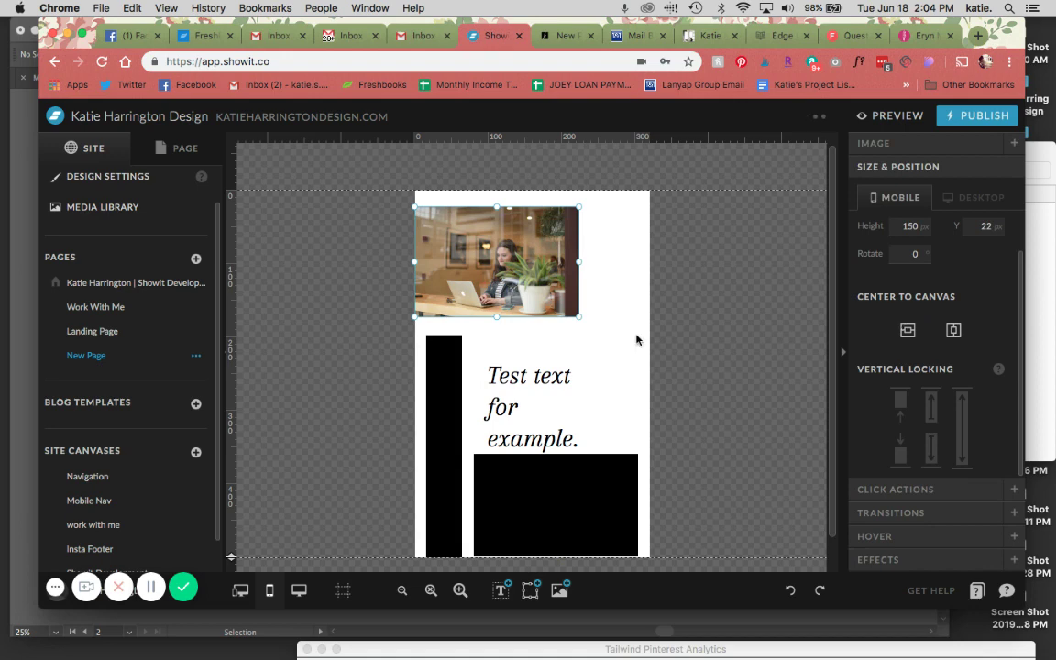
left_click(571, 481)
left_click_drag(571, 480, 571, 481)
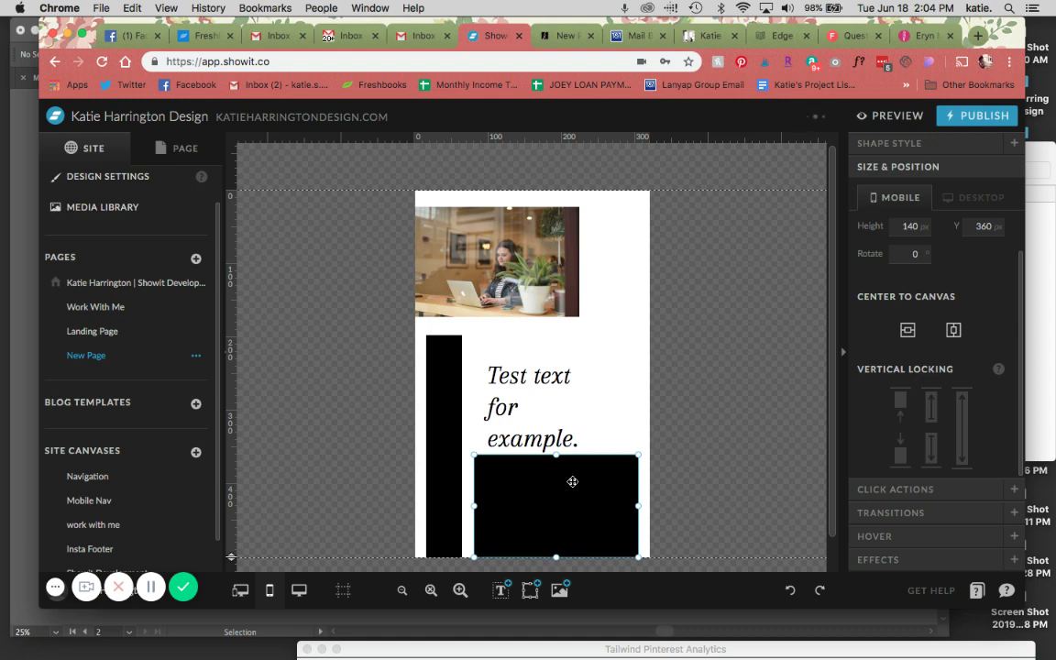
left_click_drag(558, 376, 558, 488)
left_click(953, 149)
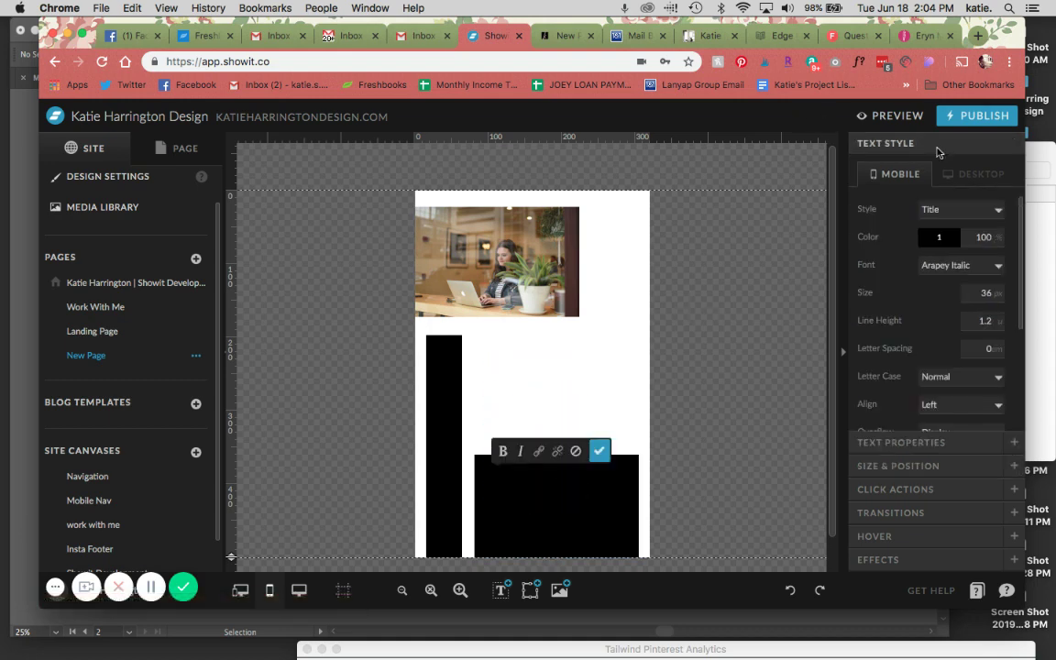
left_click(942, 237)
left_click(963, 267)
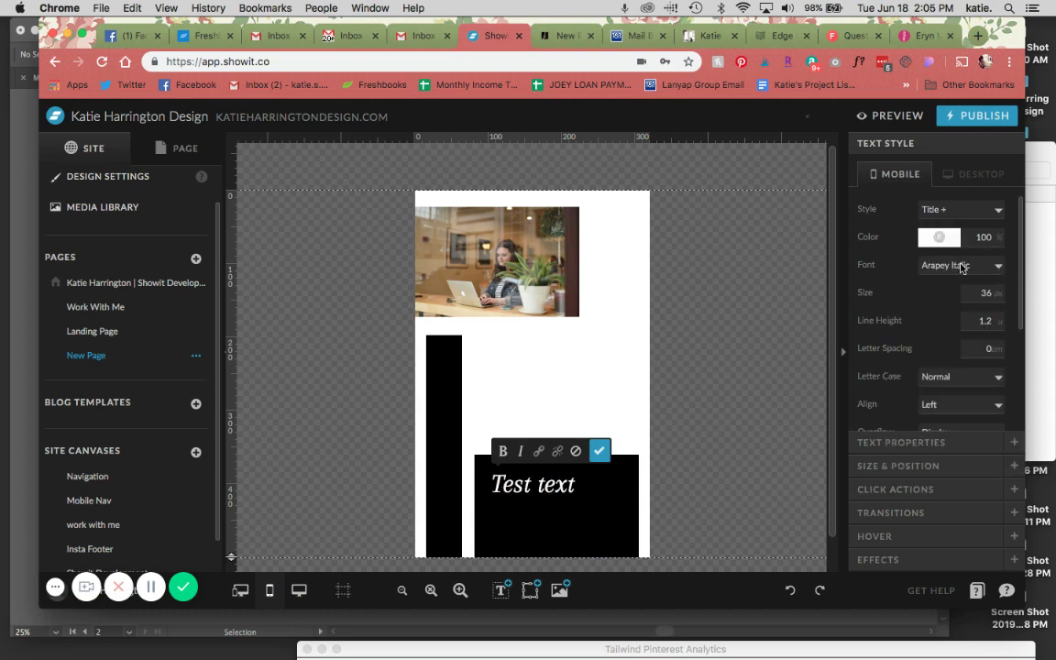
left_click(599, 449)
left_click_drag(581, 483, 624, 527)
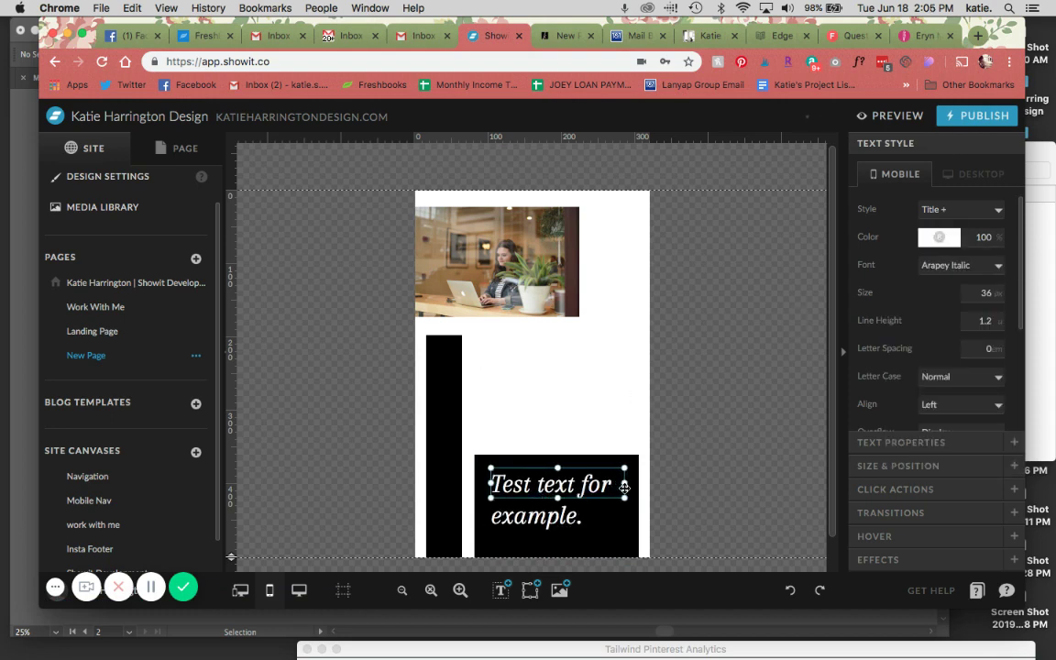
scroll(547, 372, "down", 2)
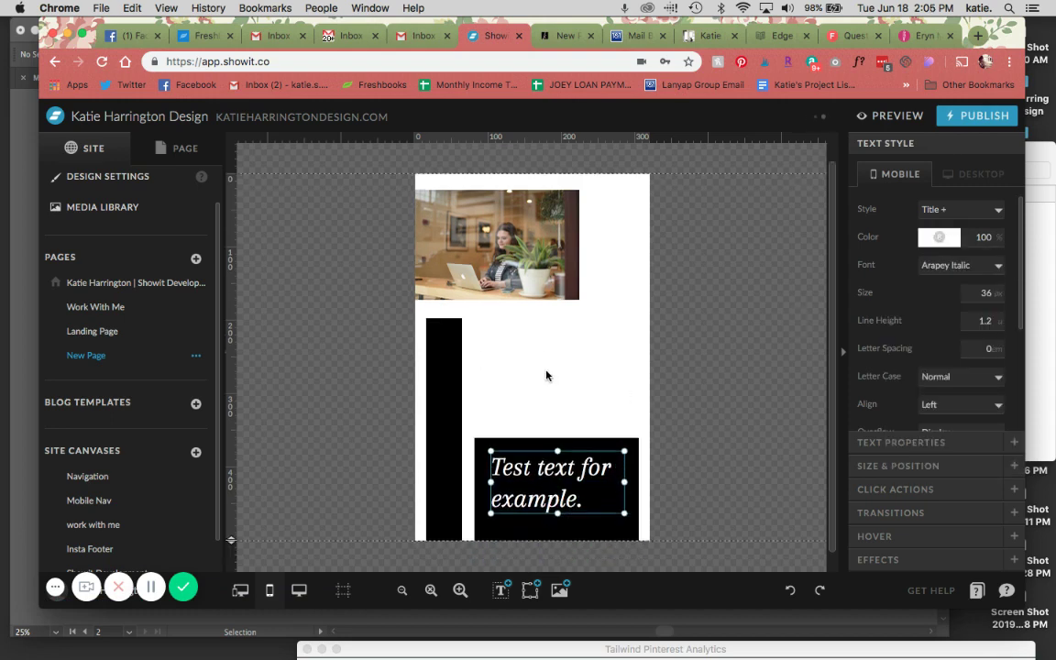
left_click(634, 449)
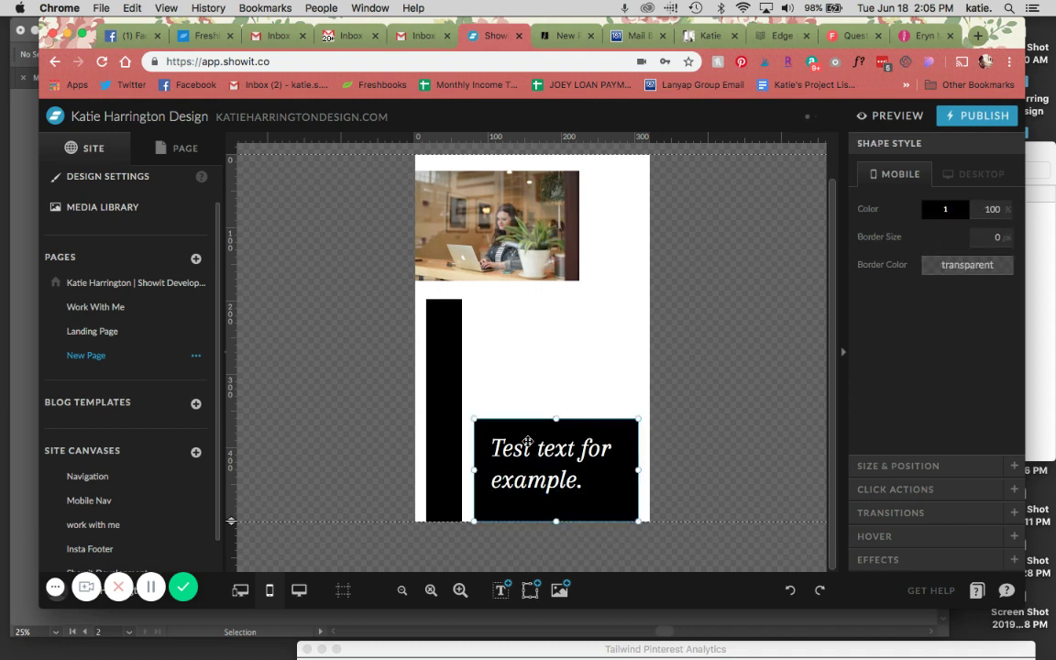
left_click(528, 451)
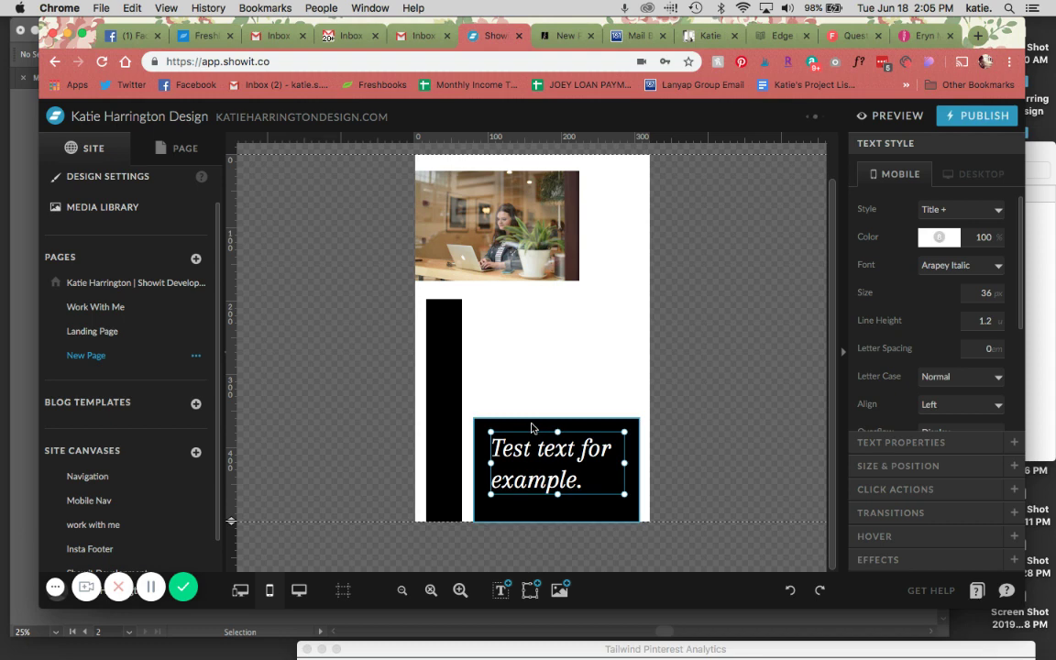
left_click(660, 543)
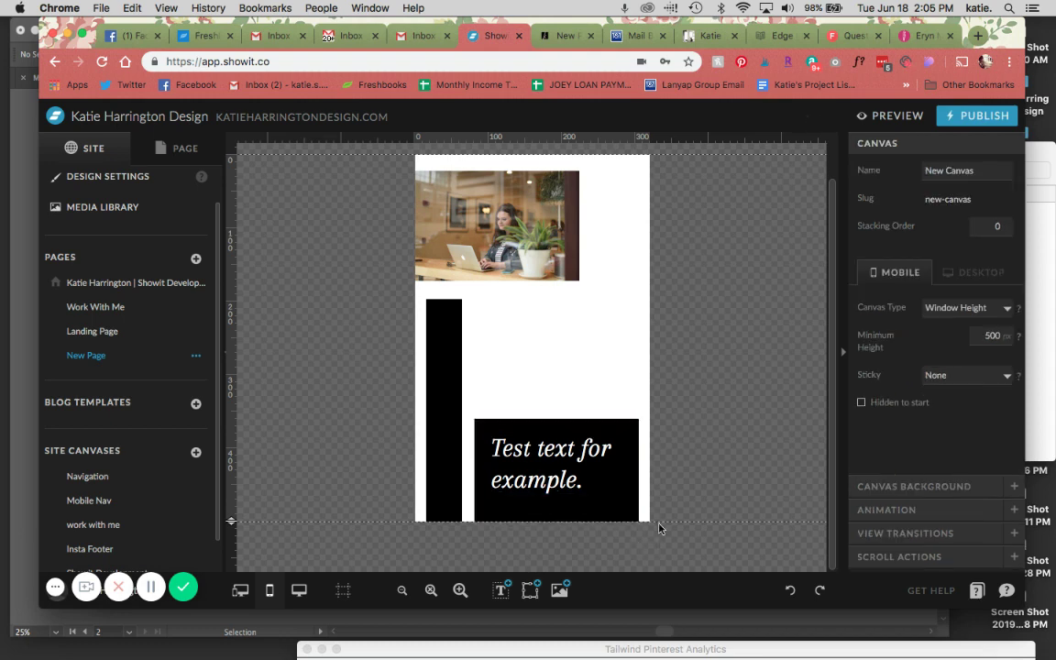
Step: Lock the black block behind the text to the bottom edge using bottom-middle Vertical Locking
left_click(632, 435)
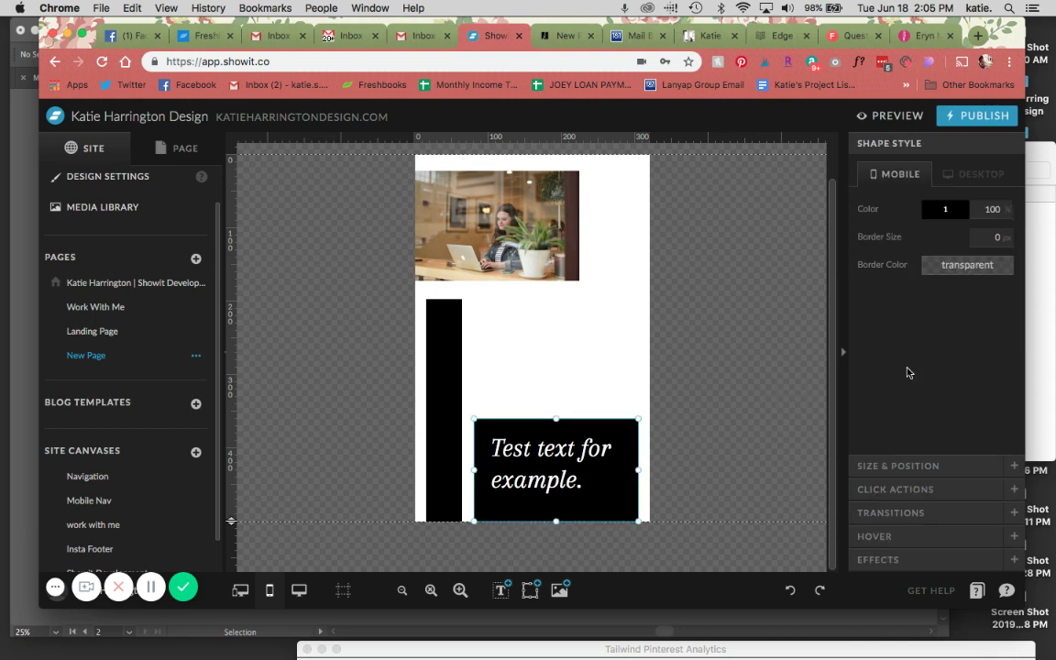
left_click(895, 474)
scroll(916, 385, "down", 1)
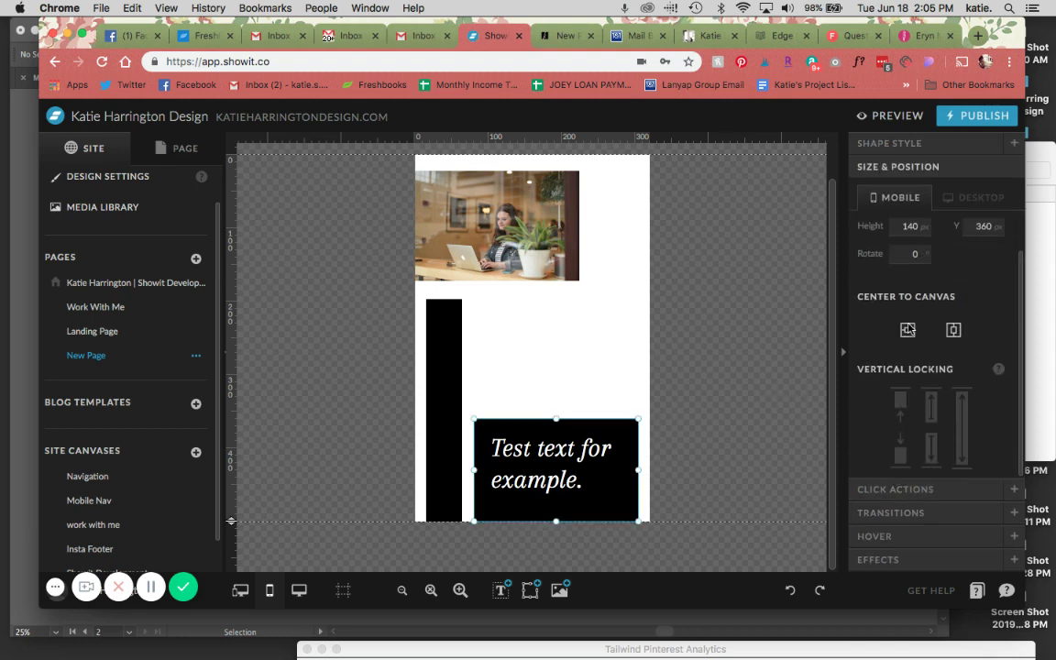
left_click(933, 454)
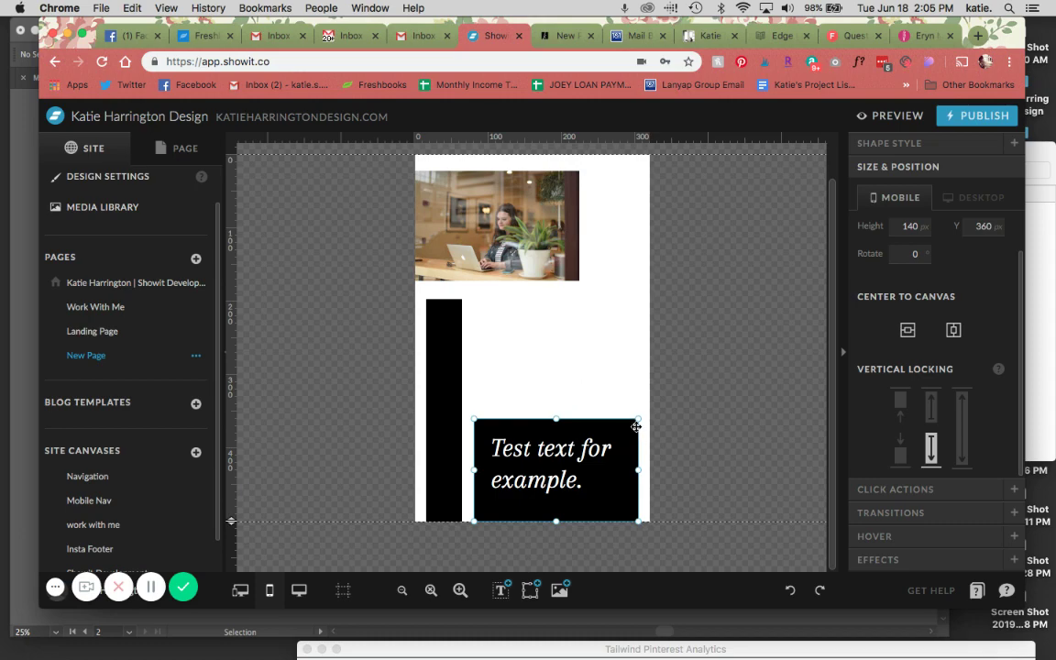
left_click(891, 116)
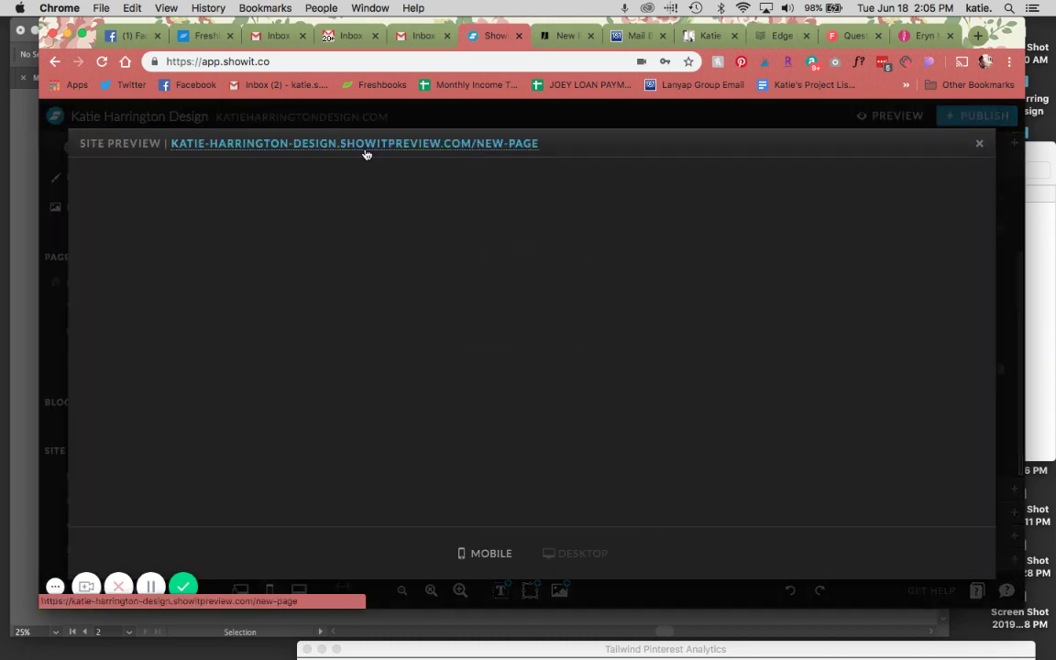
scroll(539, 311, "down", 1)
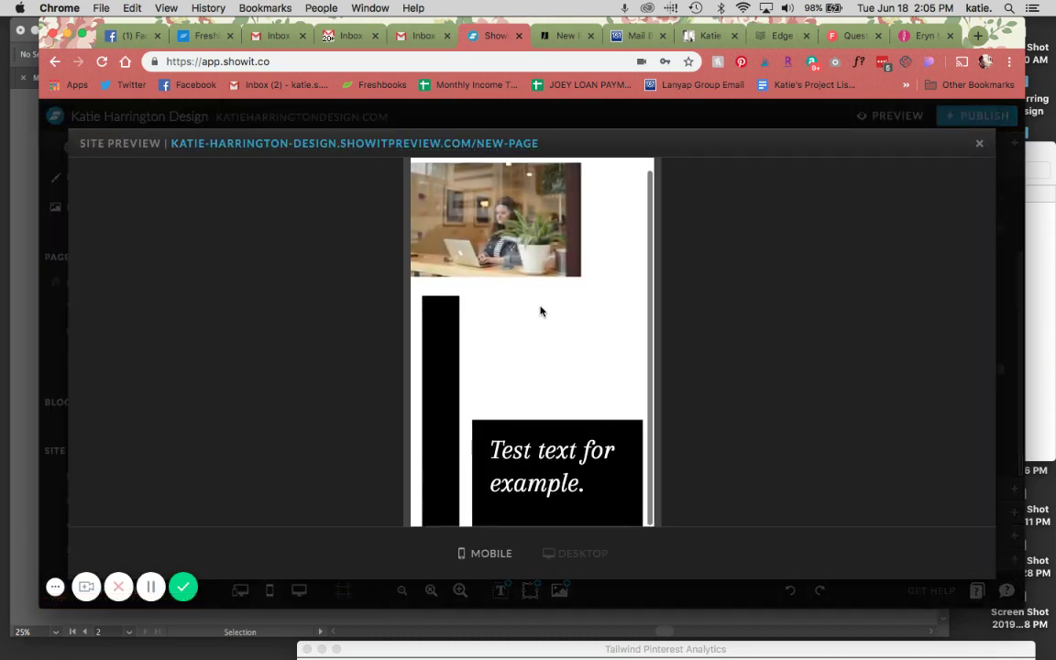
left_click(424, 143)
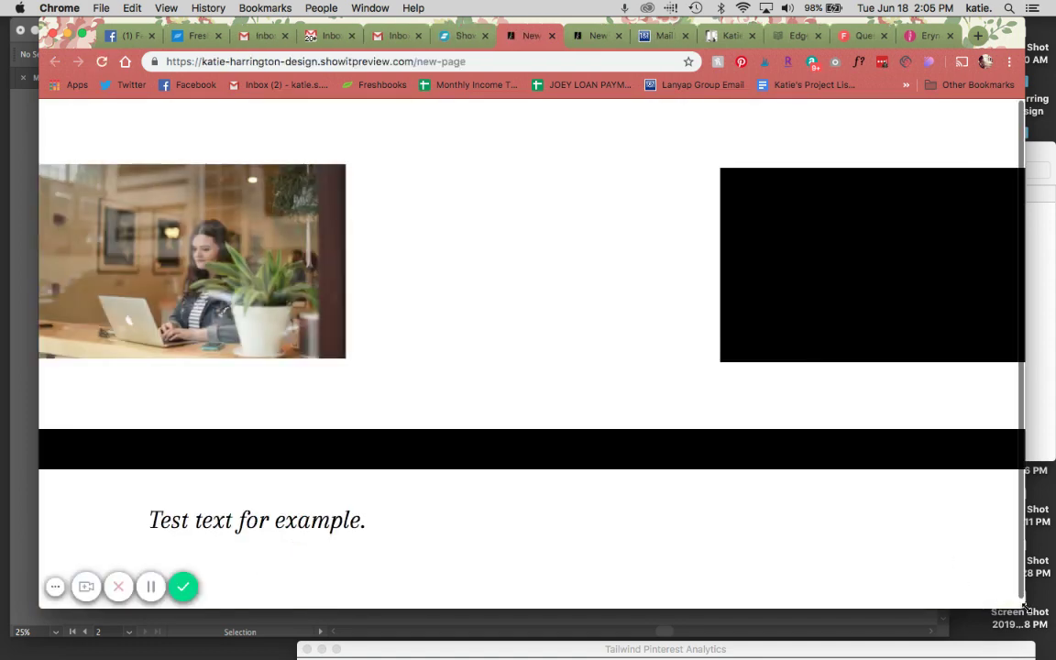
left_click_drag(994, 608, 260, 503)
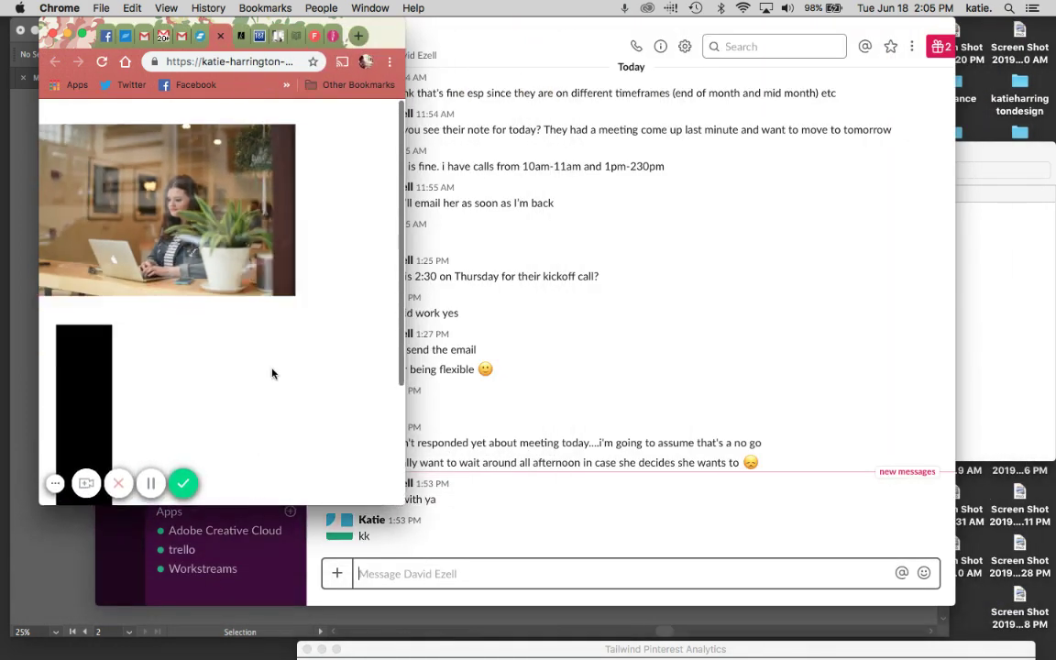
scroll(271, 371, "down", 5)
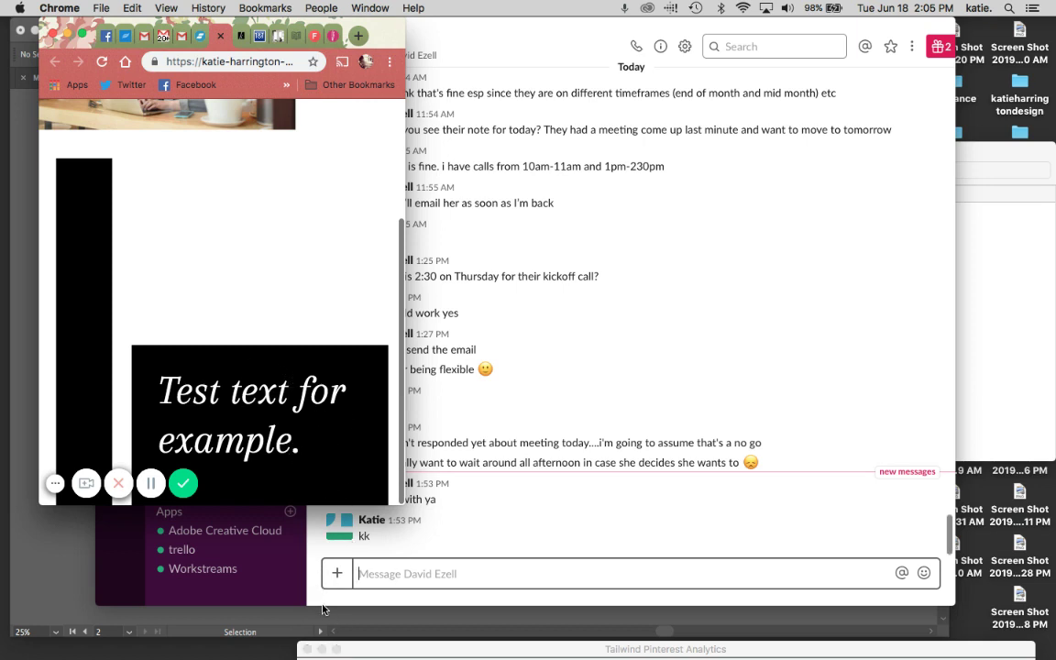
left_click_drag(403, 504, 965, 628)
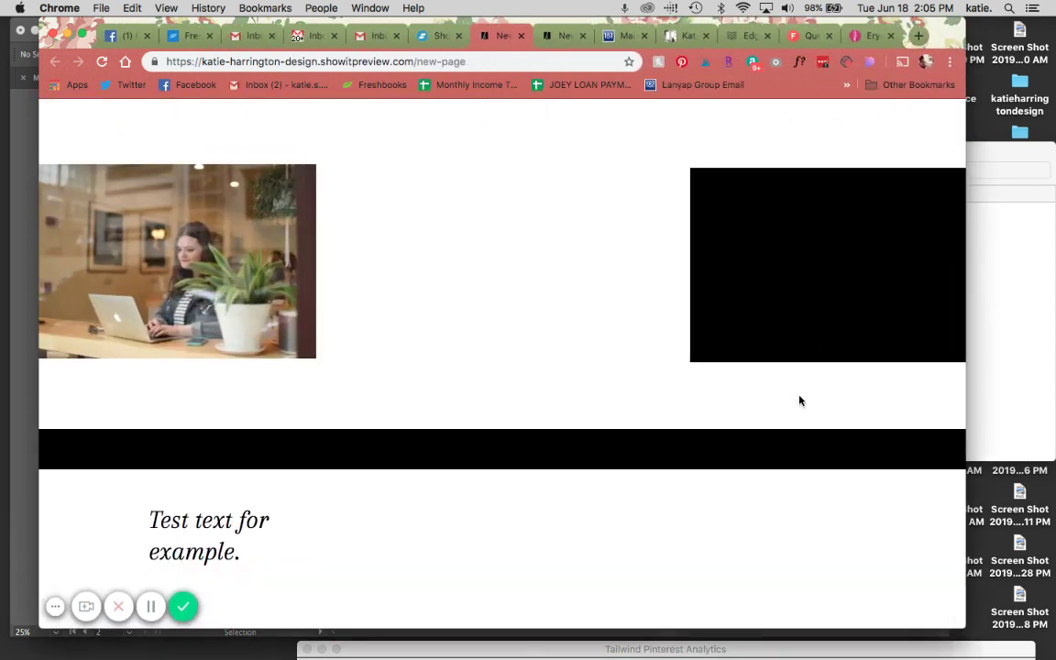
Step: Return to the editor, closing the site preview and the photo's image library unchanged
left_click(440, 35)
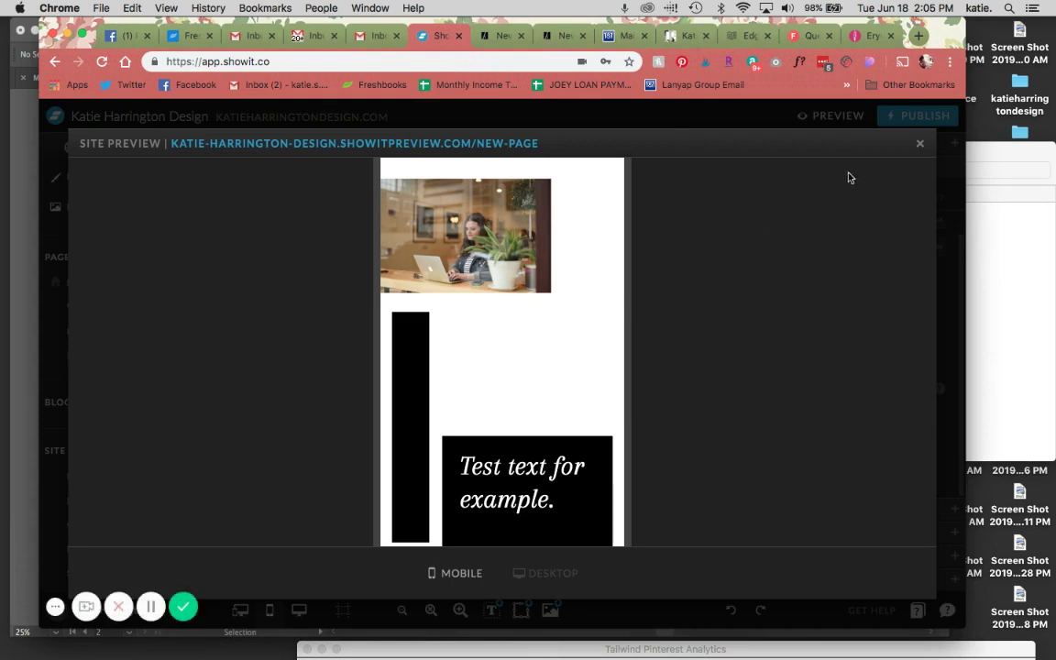
left_click(919, 142)
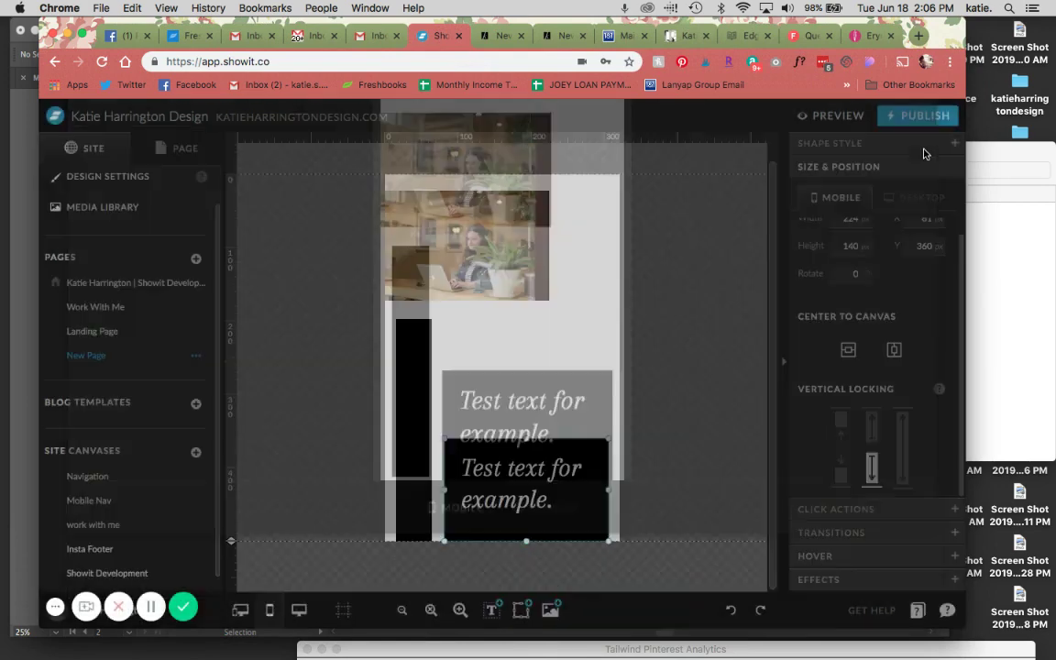
double_click(440, 271)
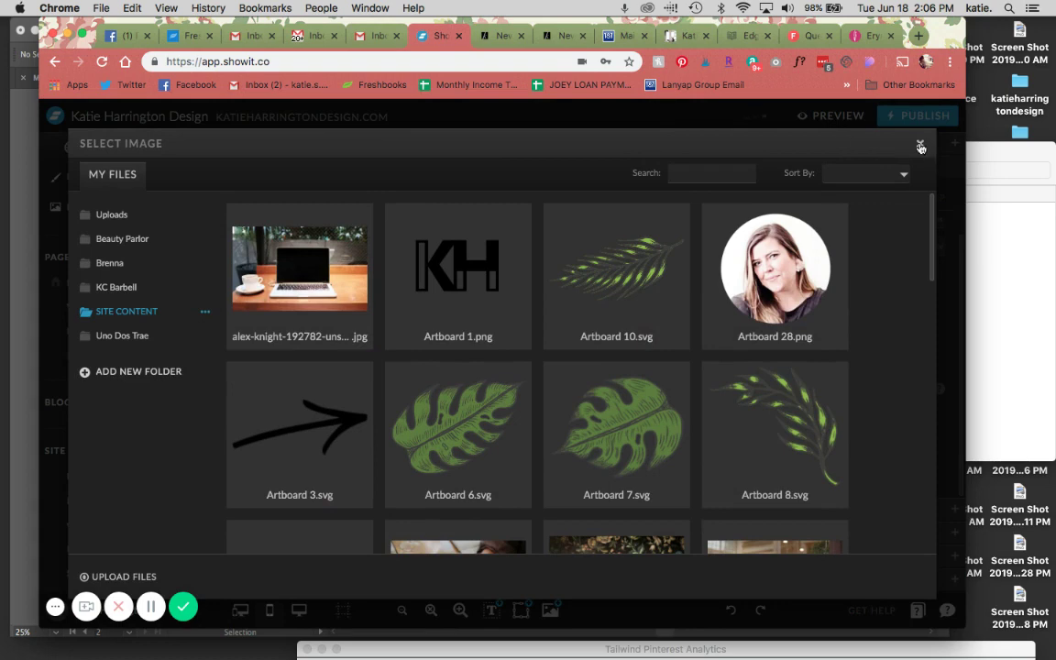
left_click(919, 143)
Step: Stretch the black vertical bar up to the page top and lock it full-height
left_click(413, 320)
left_click_drag(413, 319, 414, 169)
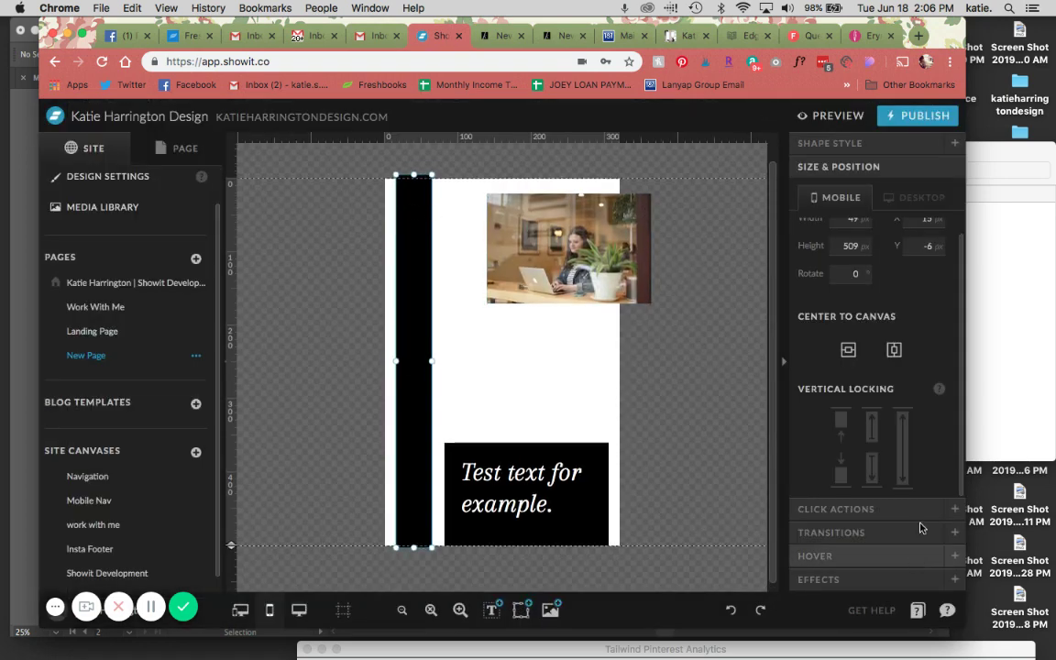
left_click(902, 449)
Step: Preview the mobile page, then shift the photo about 20 px left to X 100, Y 24
left_click(829, 115)
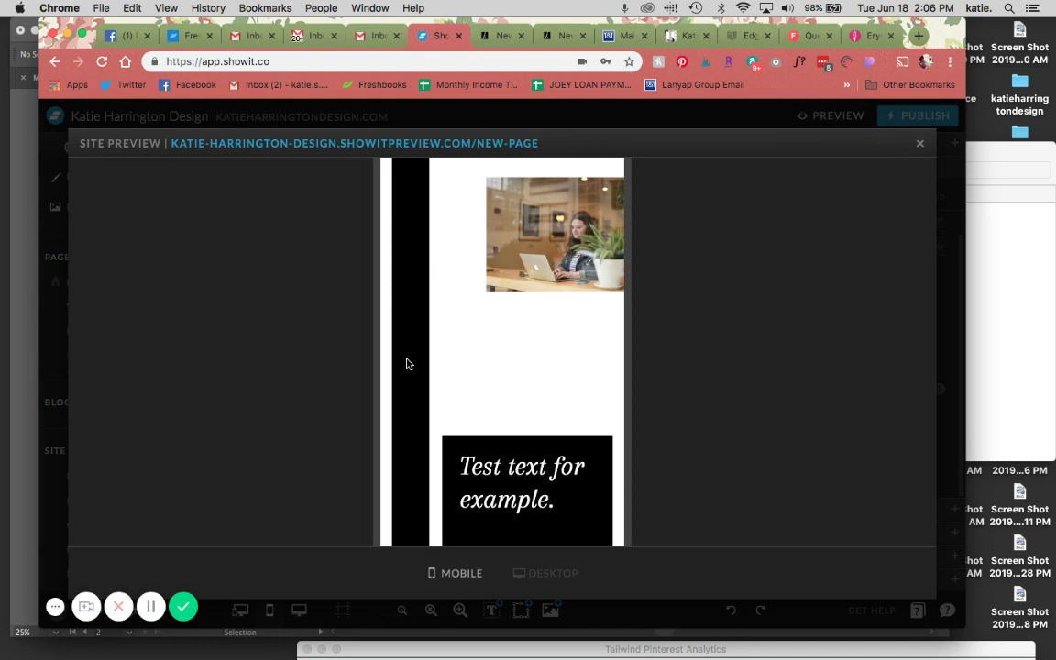
left_click(920, 144)
left_click_drag(519, 254, 499, 258)
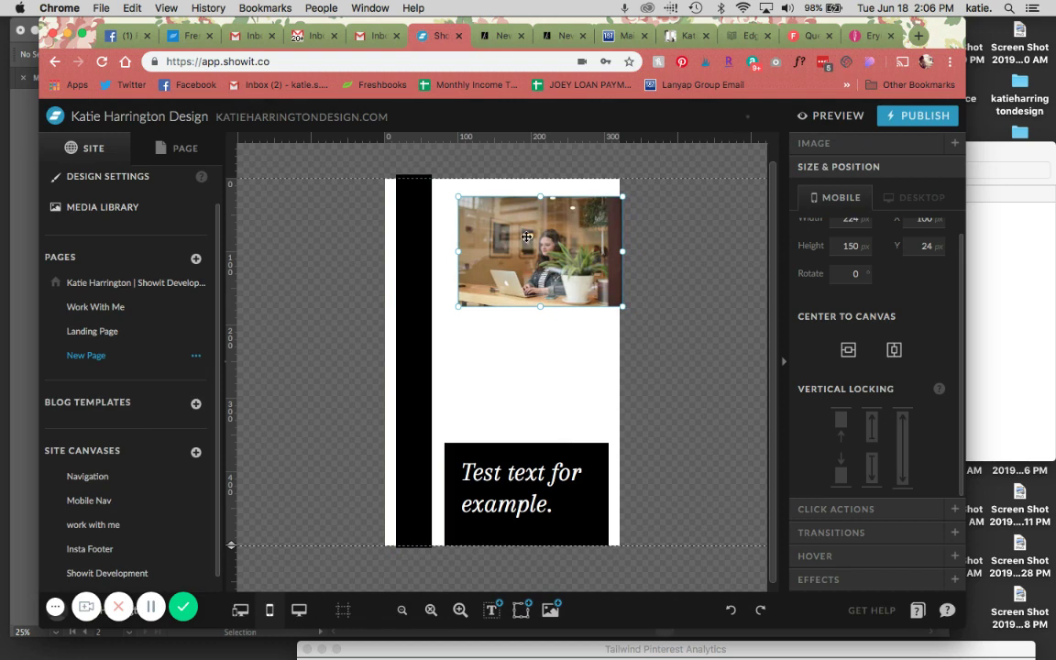
Step: Switch the canvas to the desktop layout and inspect the top-right black box
left_click(151, 606)
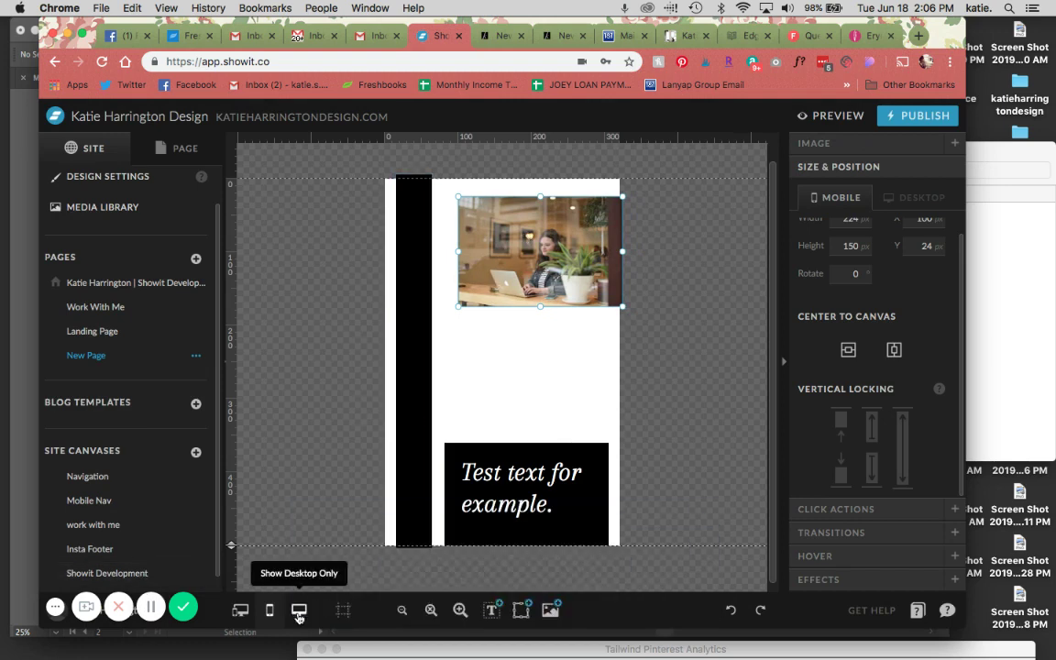
left_click(298, 611)
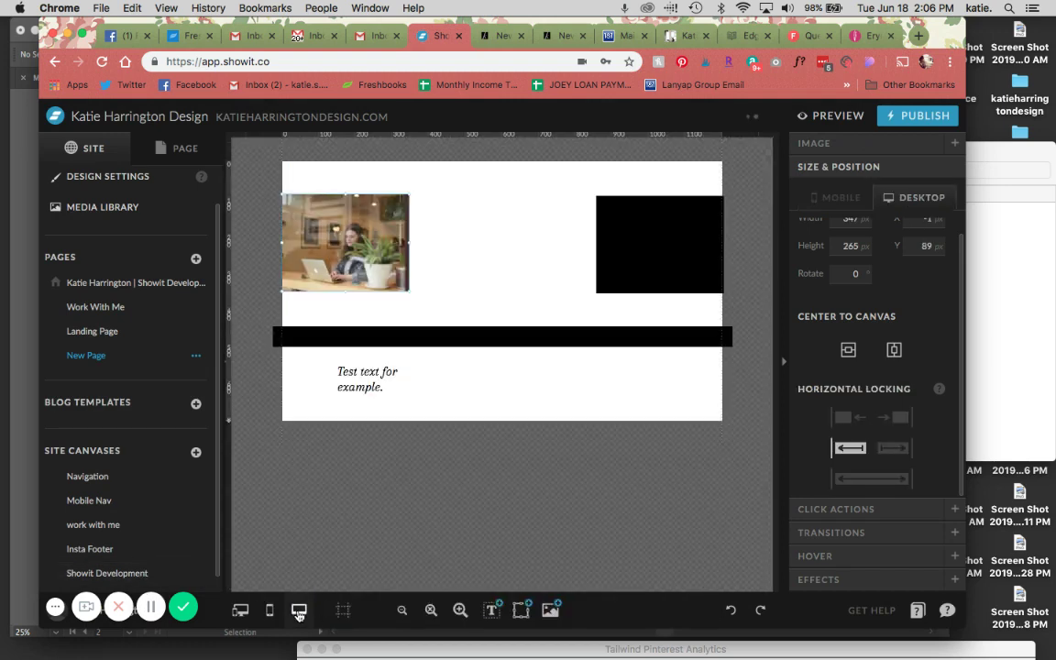
left_click(637, 248)
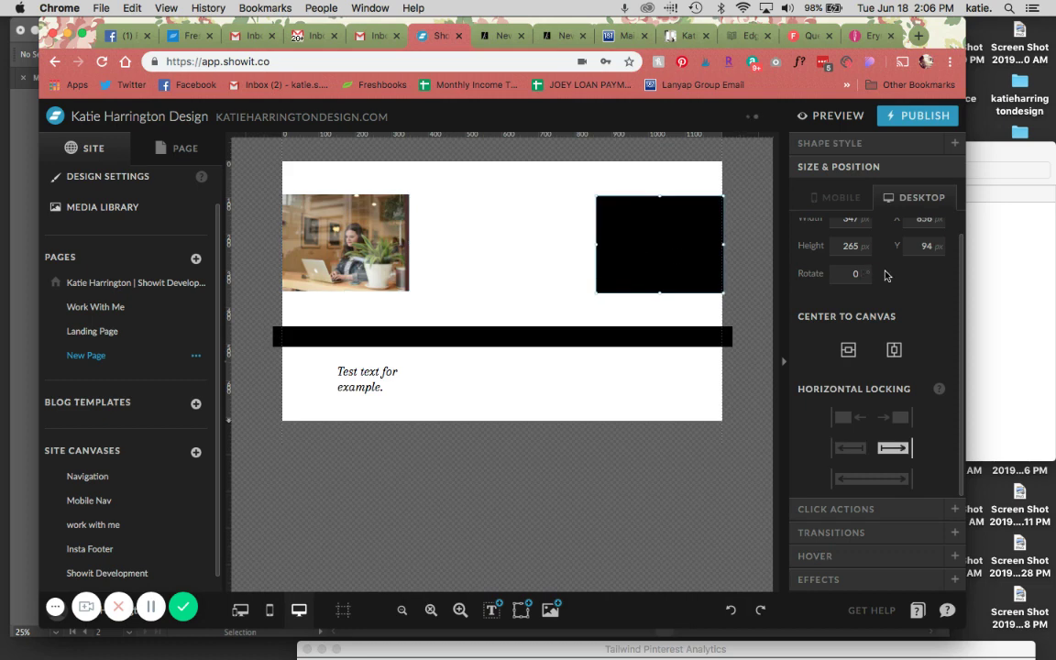
scroll(885, 274, "down", 3)
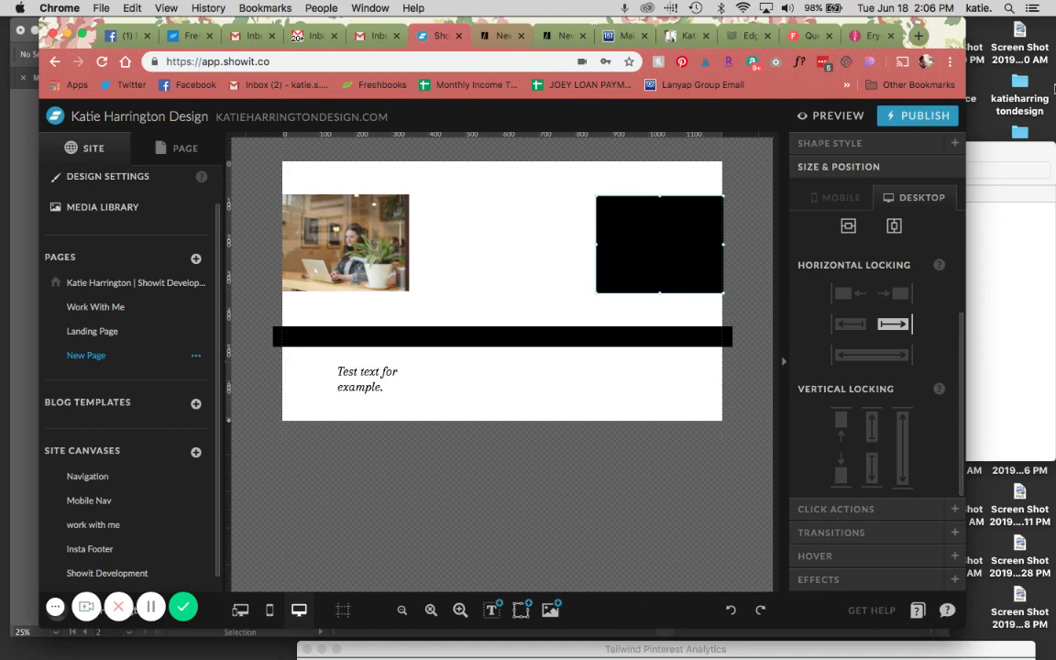
left_click(540, 408)
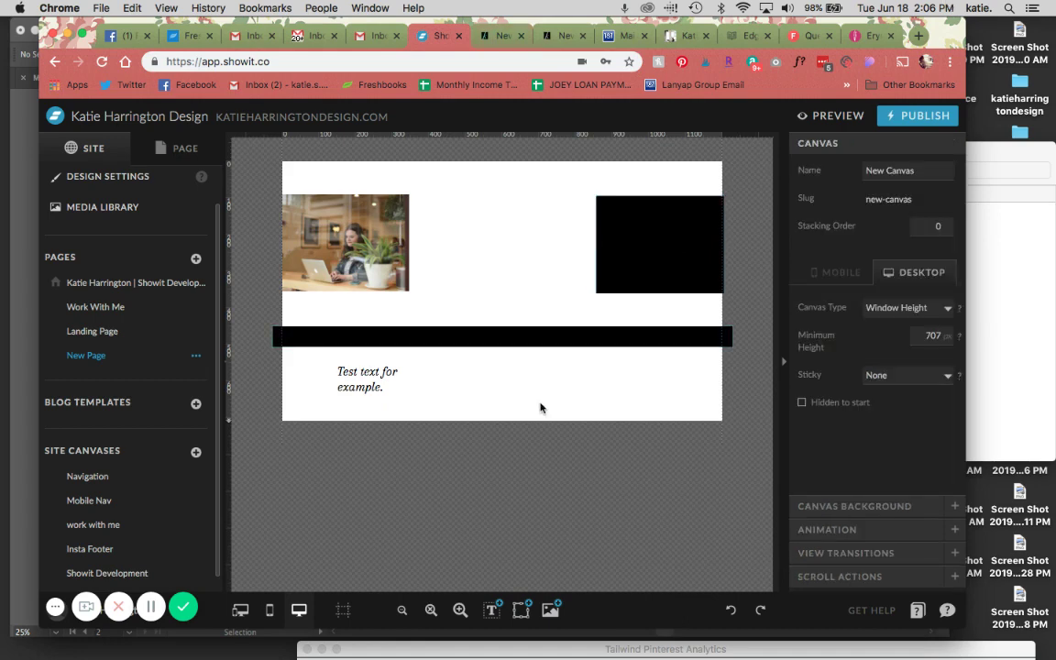
Step: Reposition the full-width black bar and thin it to 1251 × 51 px at X -17, Y 418
left_click(563, 330)
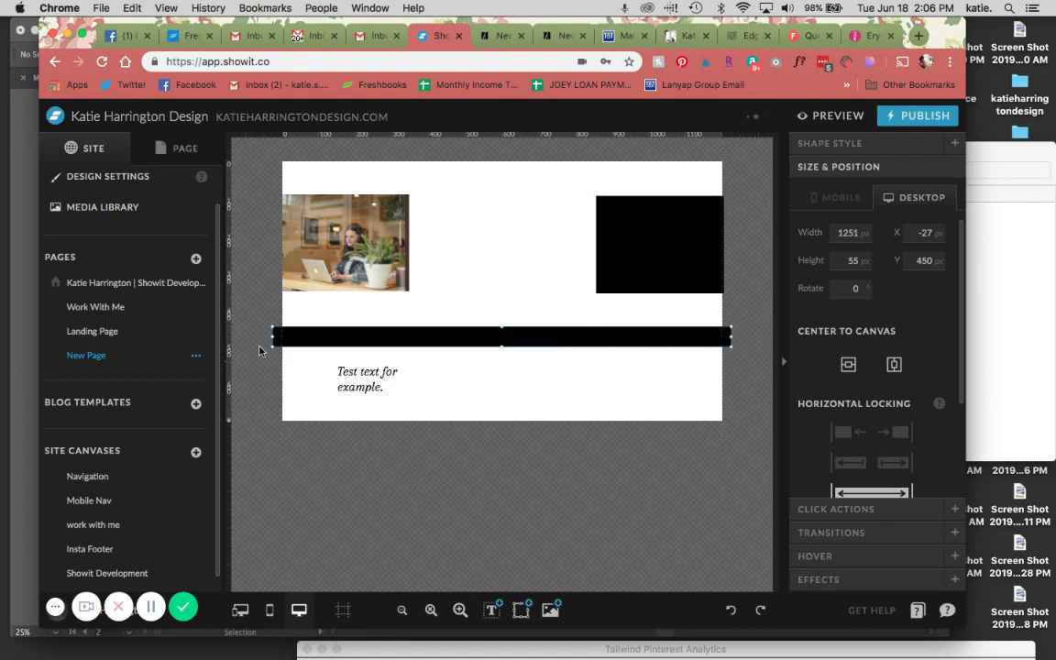
left_click_drag(273, 337, 388, 323)
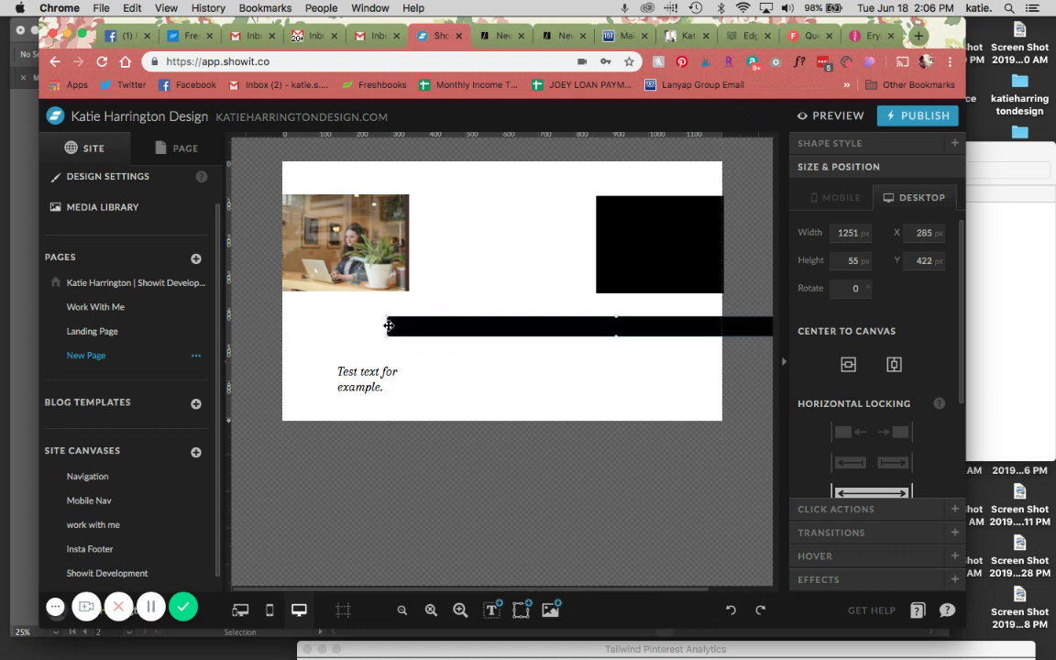
left_click(340, 391)
left_click(523, 321)
left_click_drag(615, 337, 485, 320)
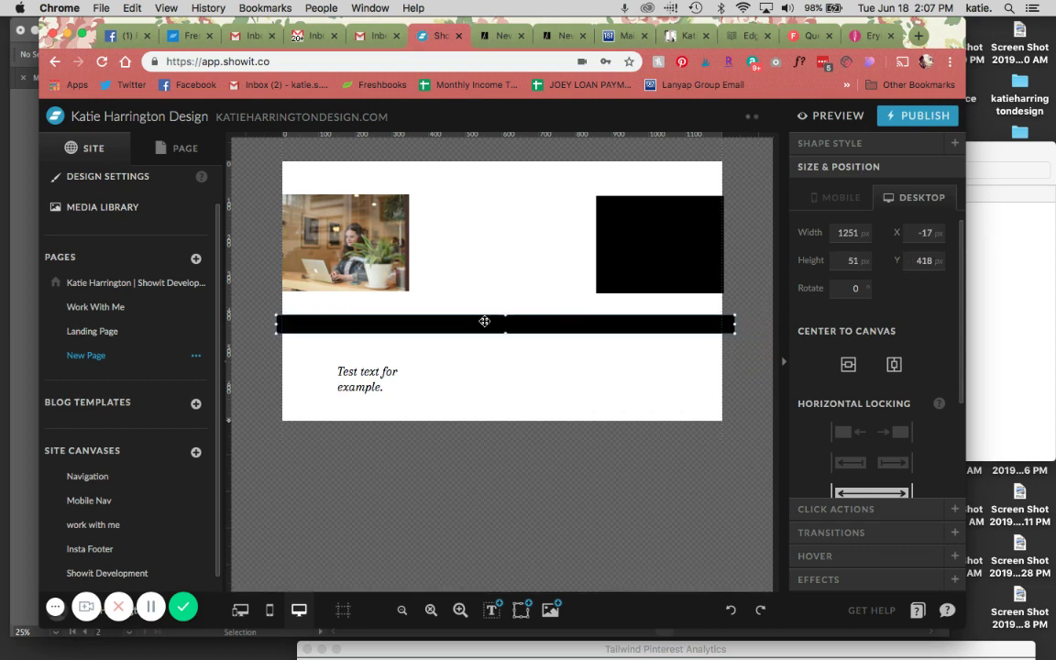
left_click(586, 240)
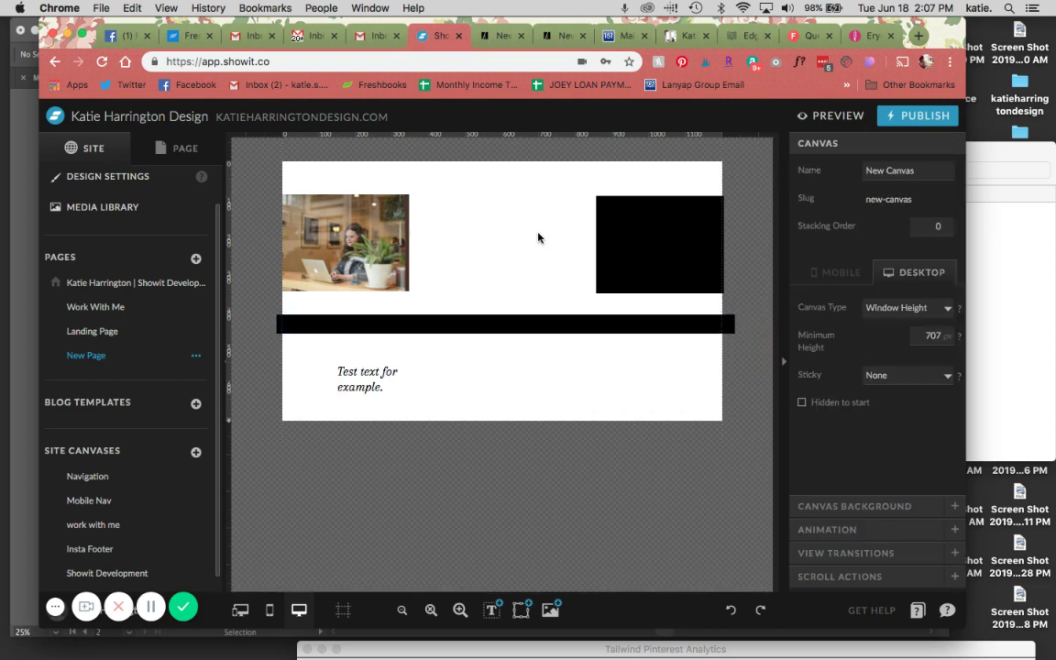